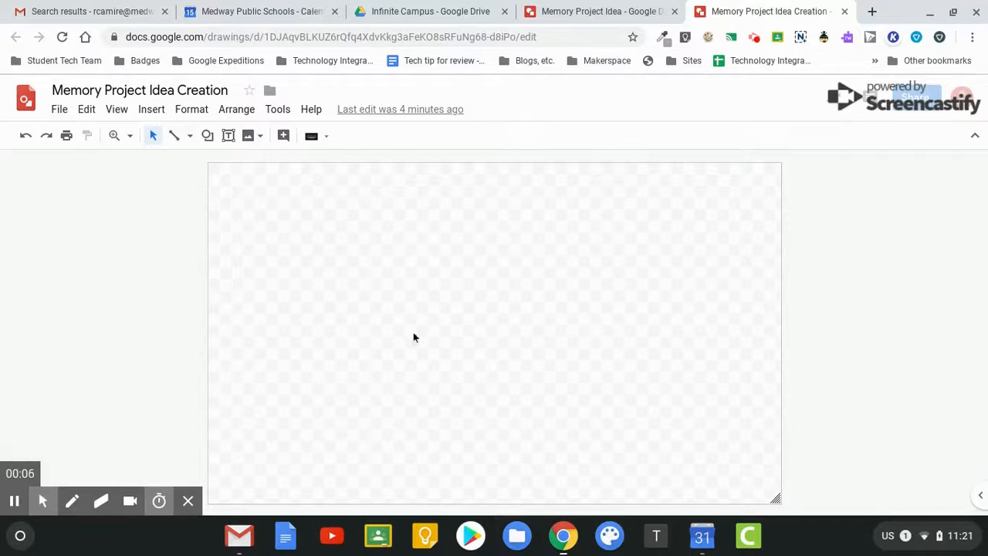
Fill the drawing's background with a solid light green colour
right_click(421, 274)
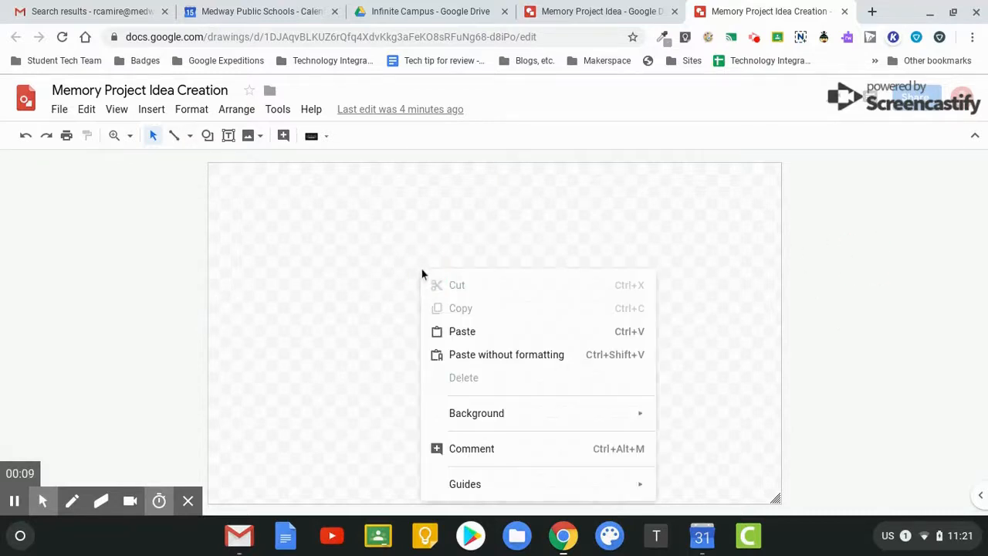
mouse_move(474, 414)
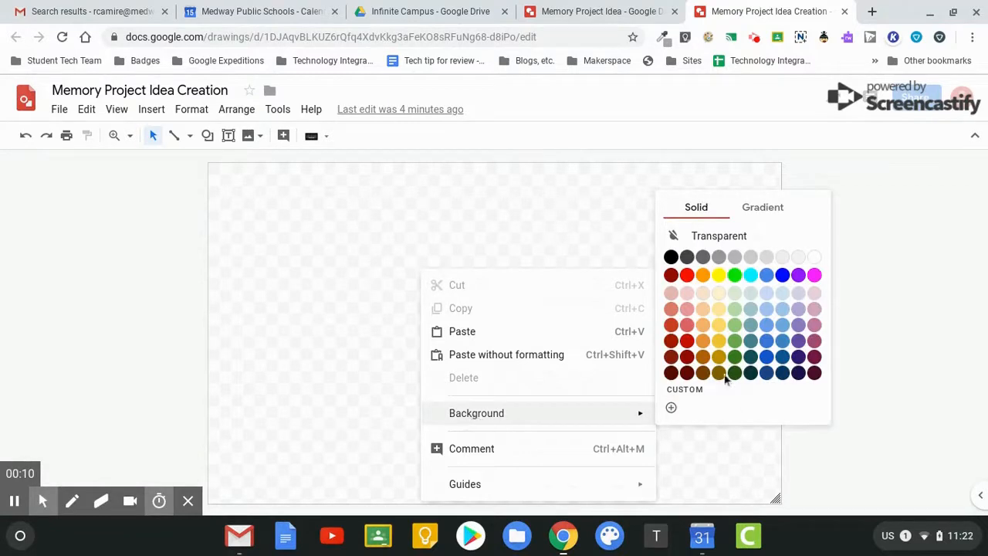
left_click(738, 327)
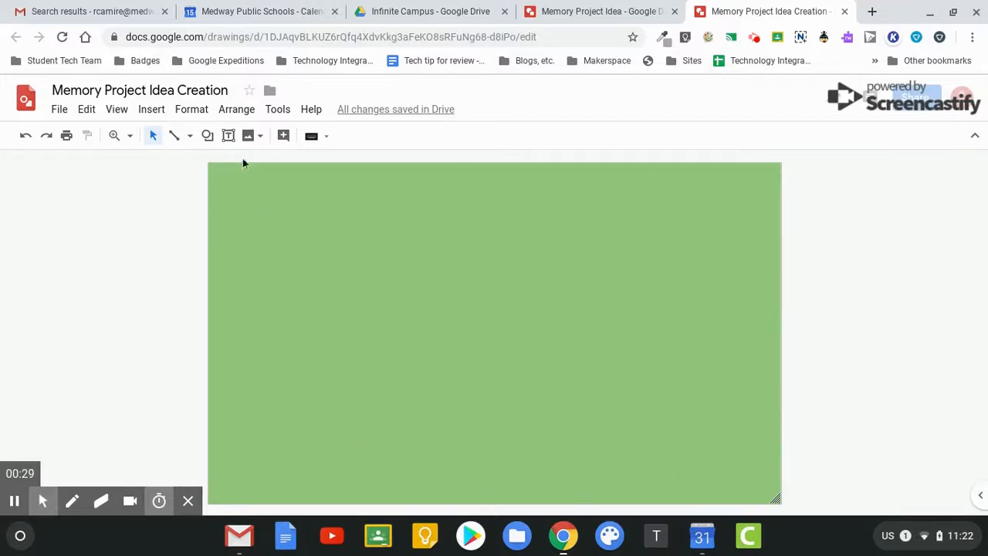
Draw a small text box in the canvas's upper-left corner and give it a 3px border
left_click(228, 138)
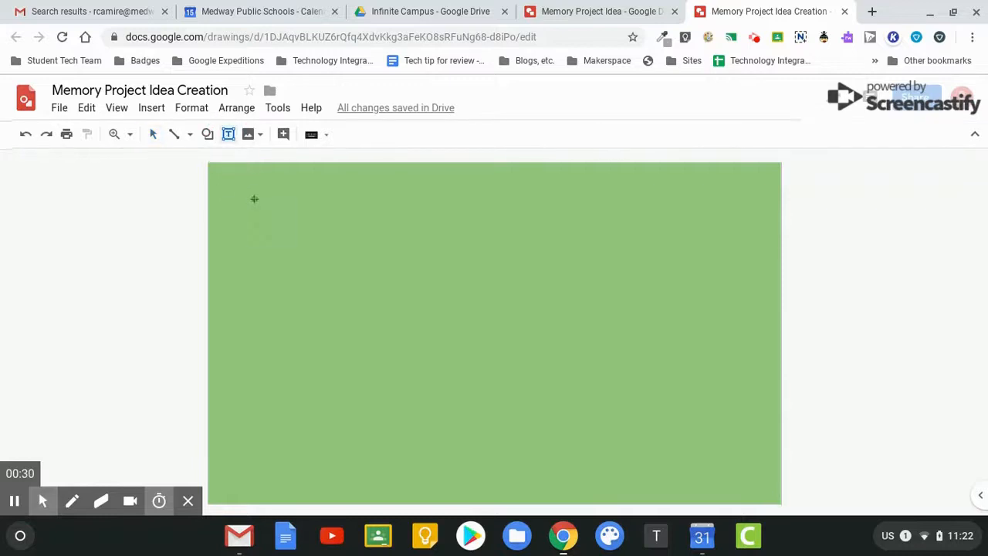
left_click_drag(235, 183, 315, 228)
left_click(332, 135)
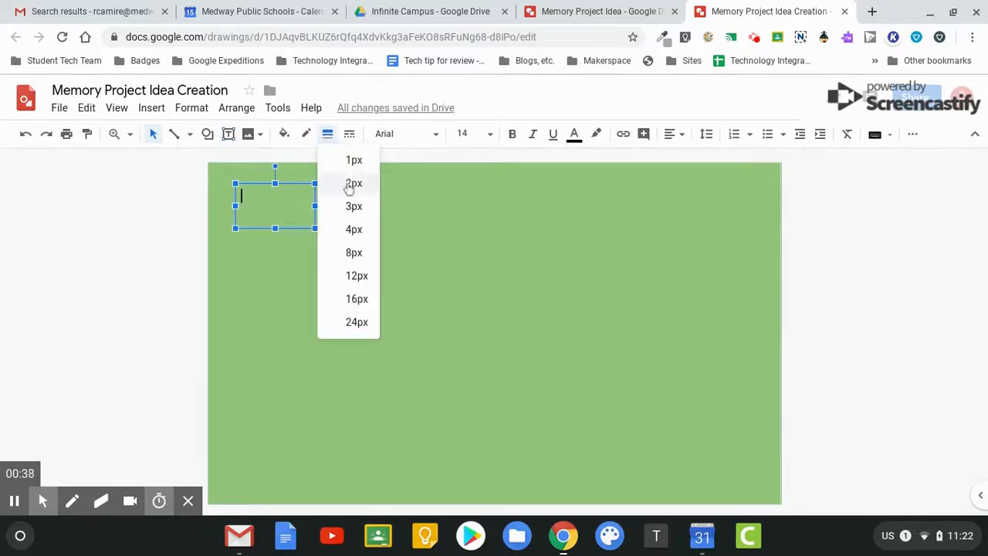
left_click(351, 208)
left_click(296, 299)
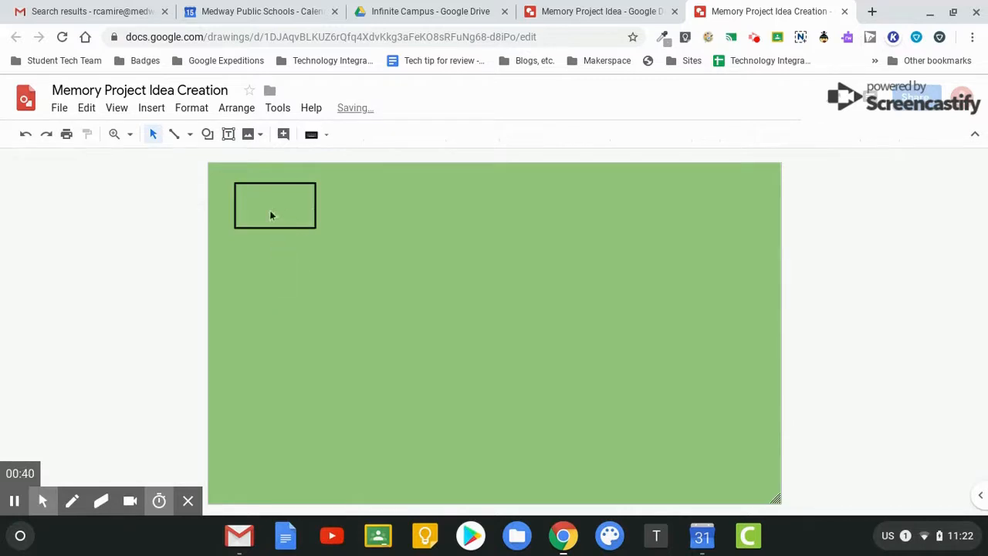
left_click_drag(325, 241, 236, 176)
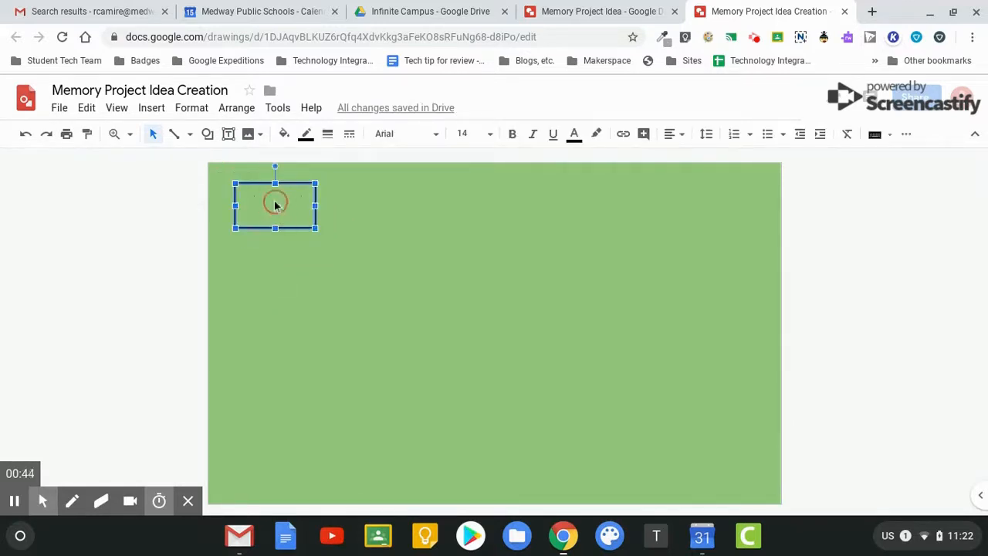
left_click(385, 235)
Enter "Word" in the text box and centre it horizontally and vertically
double_click(270, 207)
type("Word")
double_click(260, 196)
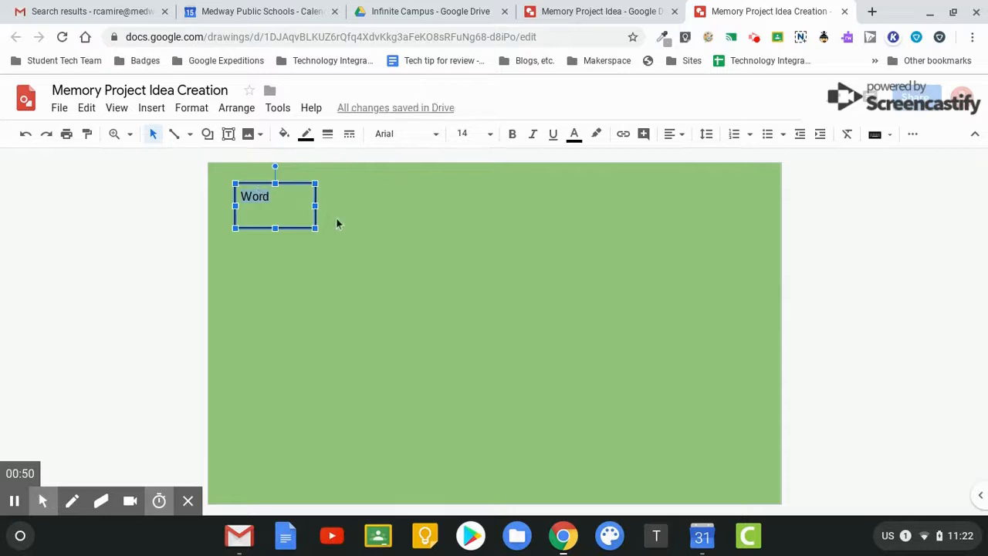
left_click(677, 135)
left_click(693, 157)
left_click(678, 136)
left_click(693, 176)
left_click(520, 267)
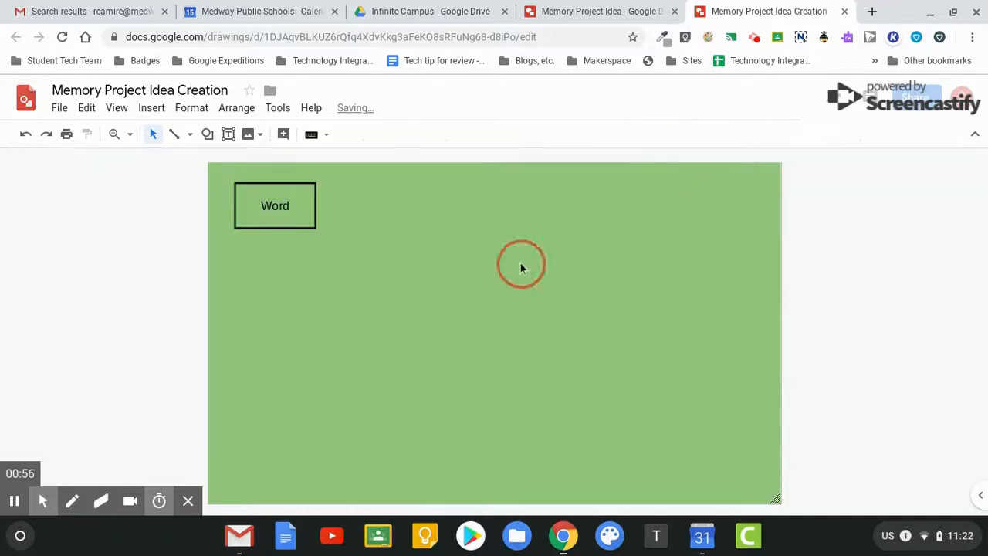
Duplicate the "Word" box and place the copy to its right in the same row
left_click_drag(266, 188, 353, 237)
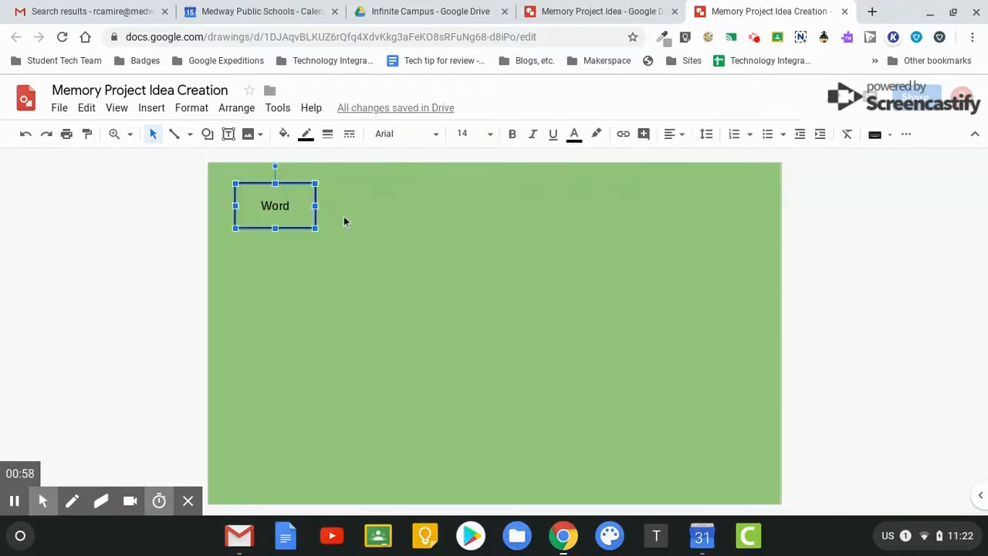
key("ctrl+d")
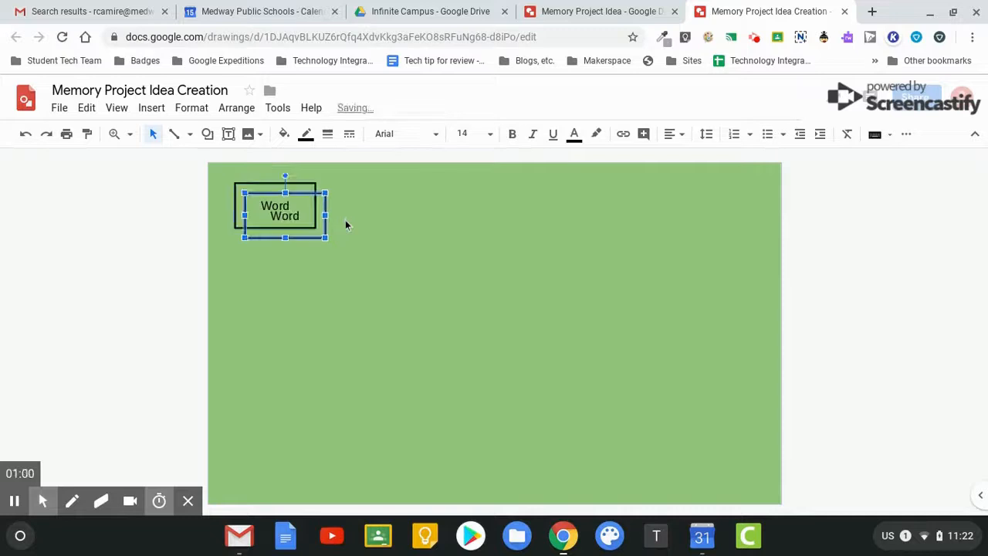
left_click_drag(313, 197, 416, 188)
Duplicate the pair of boxes to make a row of four, and narrow the canvas to fit the row
left_click_drag(424, 250, 274, 202)
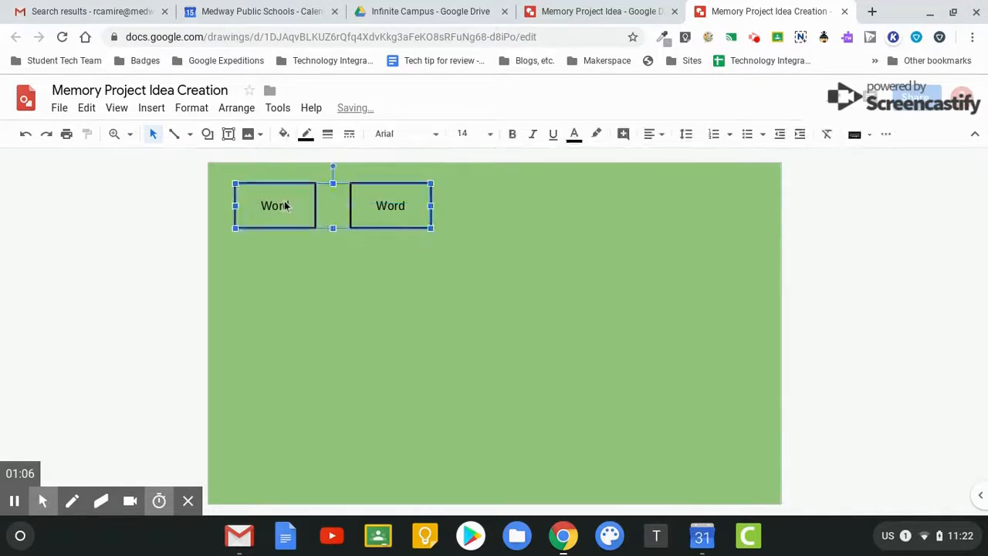
key("ctrl+d")
left_click_drag(379, 238, 603, 230)
left_click(636, 309)
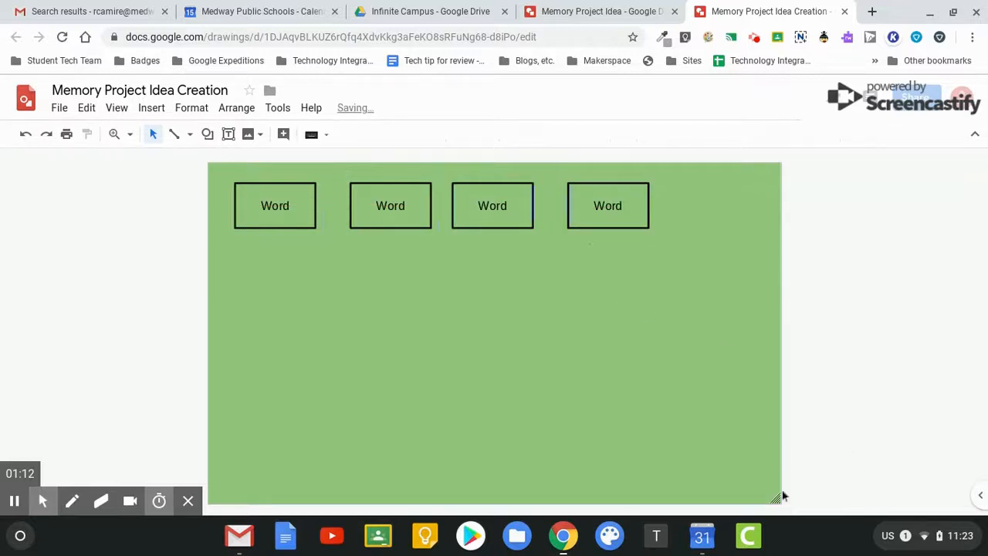
left_click_drag(775, 499, 673, 494)
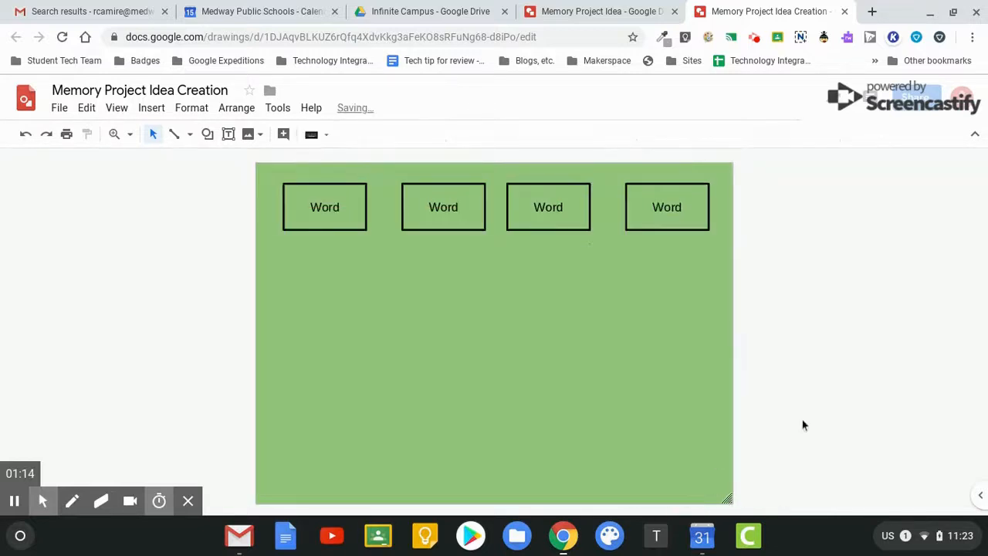
Duplicate the row of four boxes and place the copy directly below as a second row
left_click_drag(715, 248, 315, 198)
key("ctrl+d")
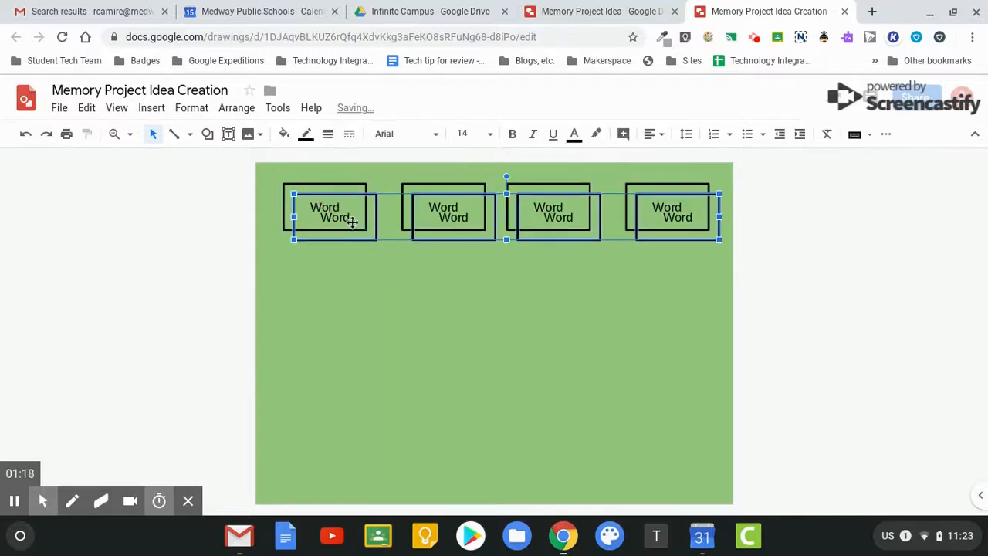
left_click(366, 238)
left_click_drag(366, 238, 355, 299)
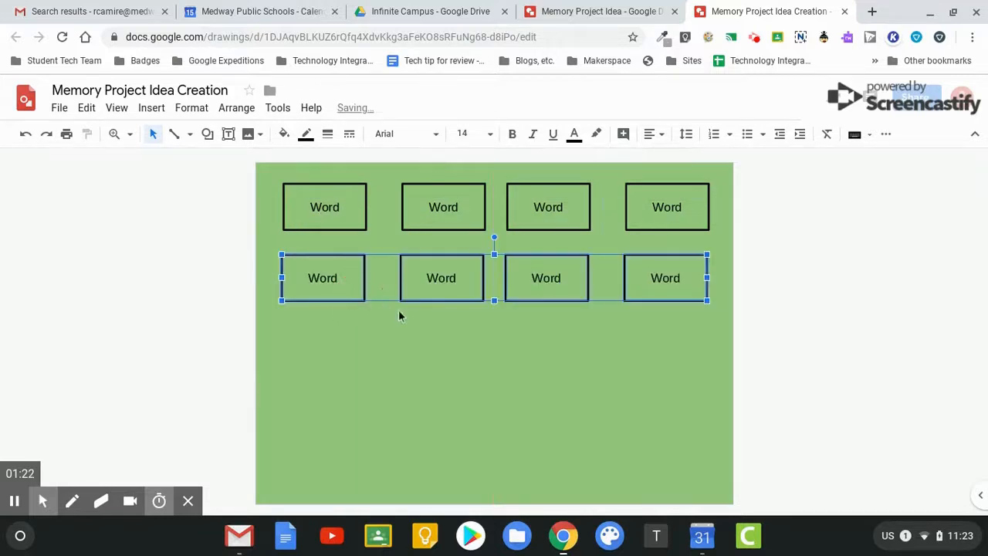
Duplicate both rows below to form a four-by-four grid, and trim the canvas height and width around it
left_click_drag(269, 188, 706, 314)
key("ctrl+d")
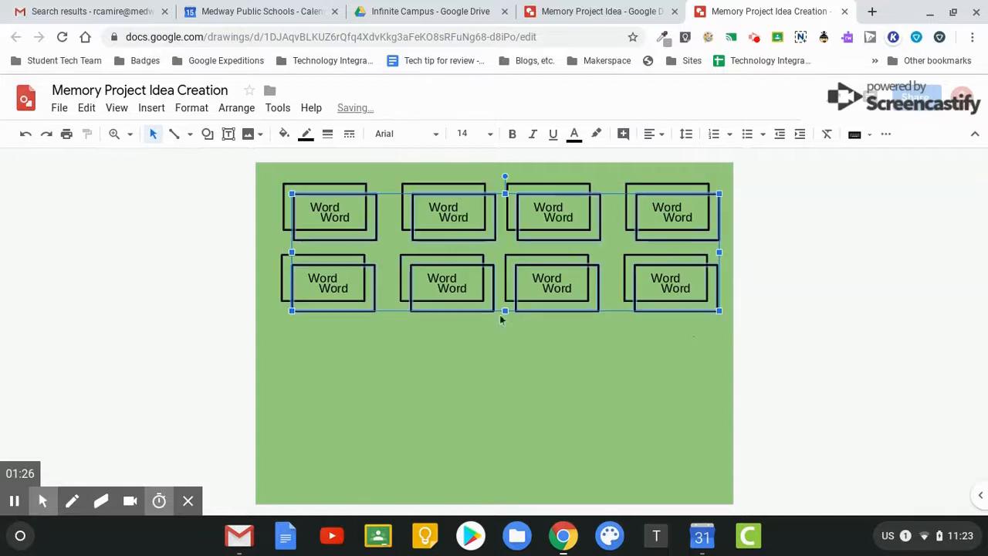
left_click_drag(347, 308, 345, 434)
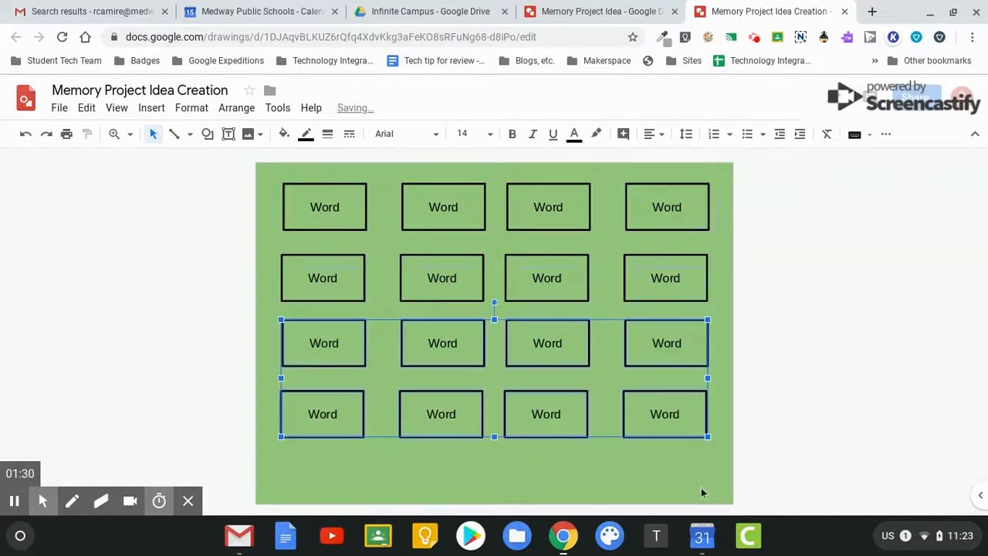
left_click(710, 498)
left_click_drag(731, 501, 718, 456)
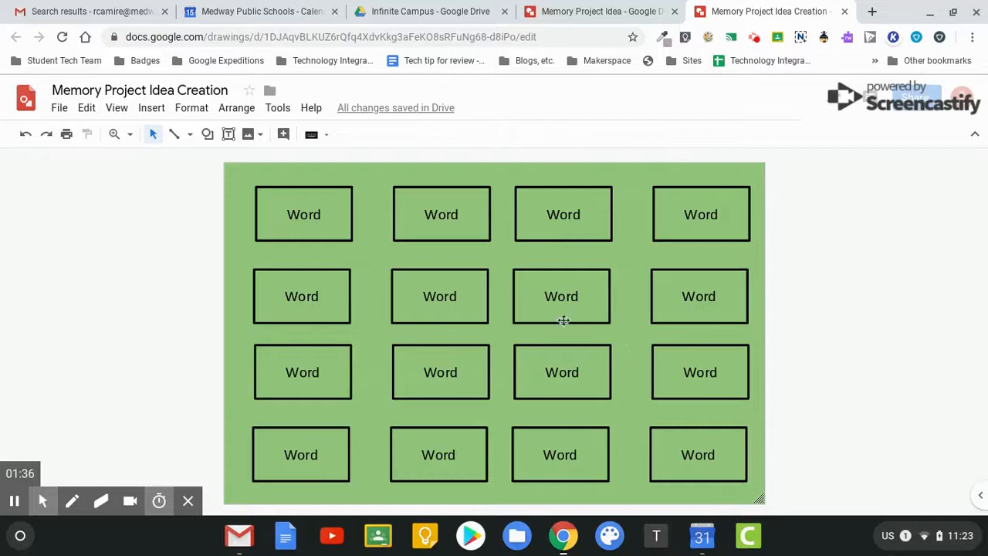
Replace the first box's text with "House" and the third box's text in row three with "A place people live"
double_click(310, 214)
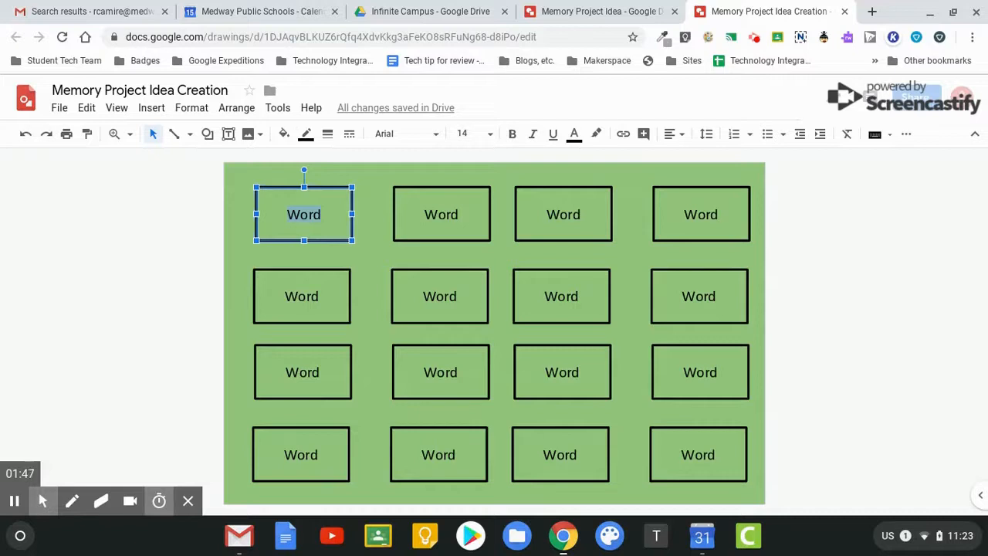
type("House")
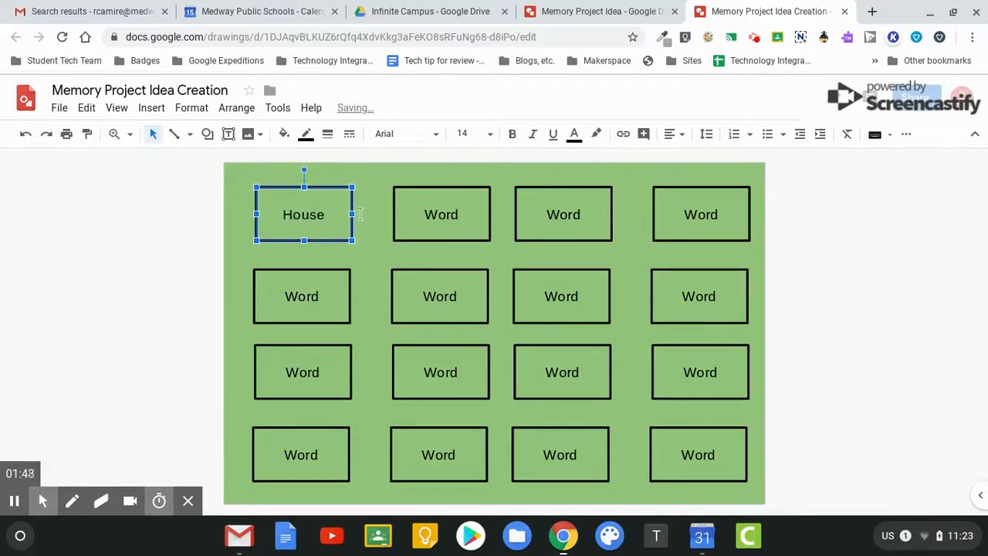
double_click(556, 368)
type("A place people live")
left_click(875, 363)
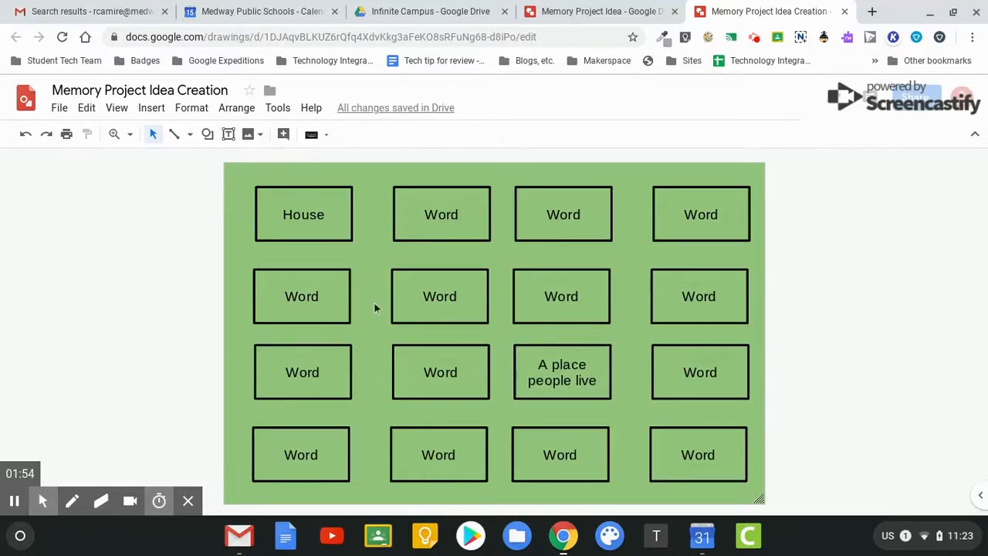
Replace the text in the second row's first box with "Oxygen and Hydrogen make Water"
double_click(307, 295)
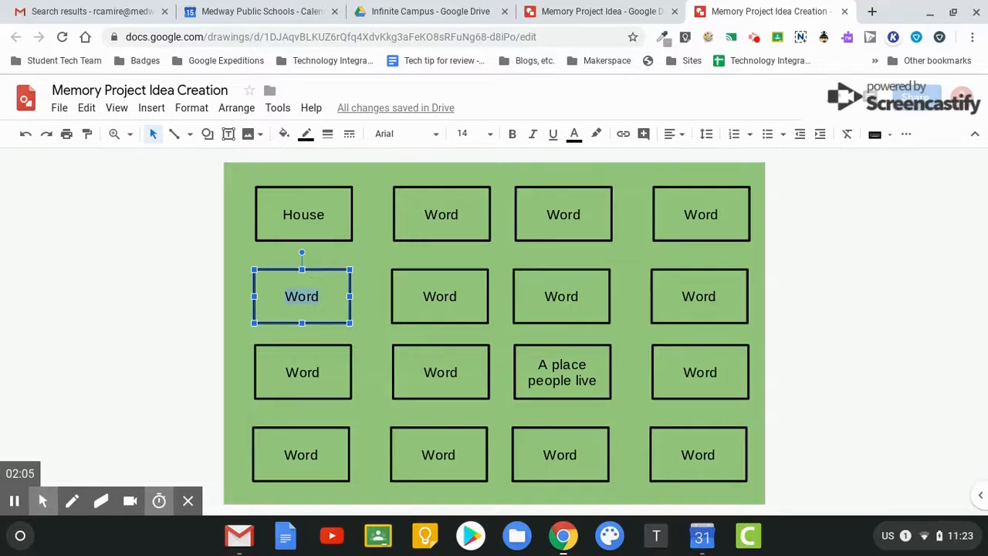
type("Oxyg")
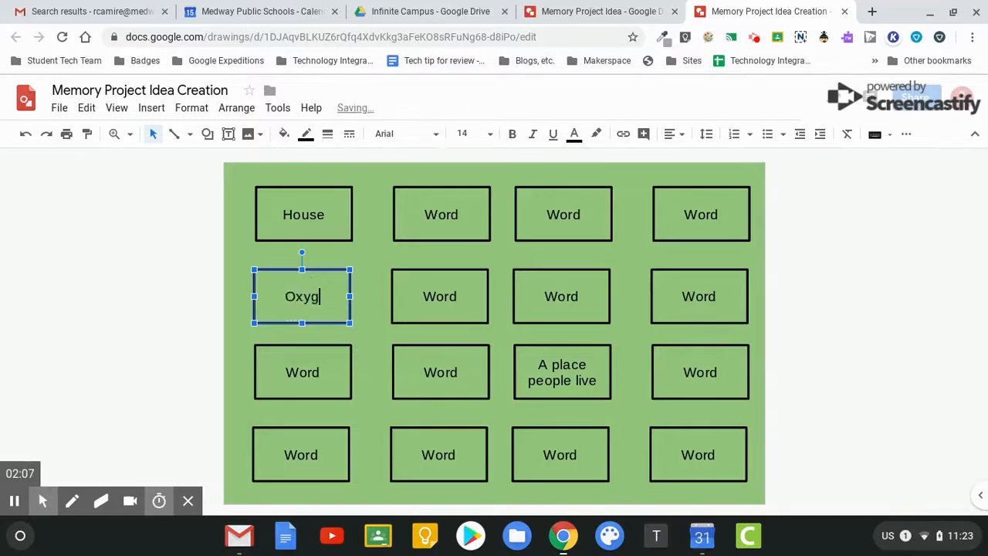
type("en and Hydro")
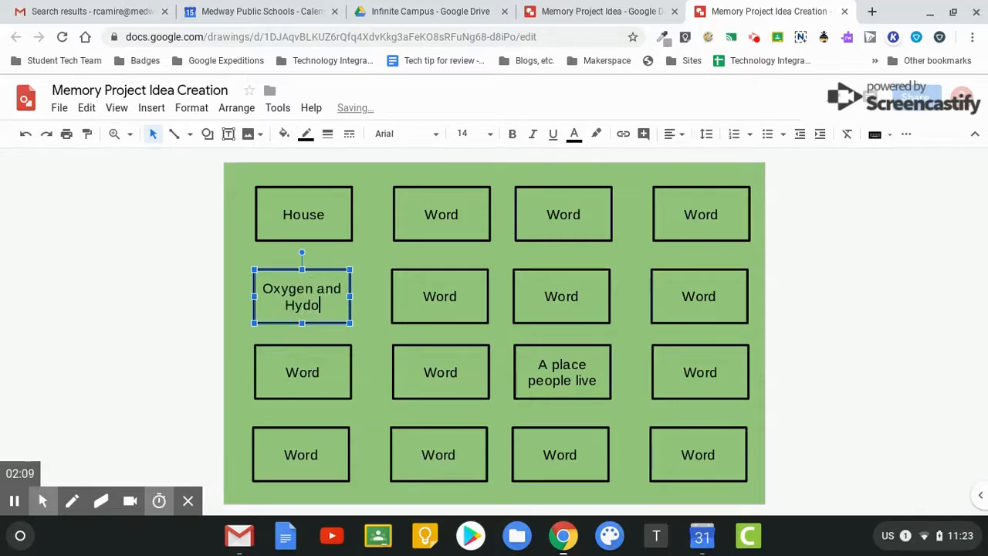
type("gen make ")
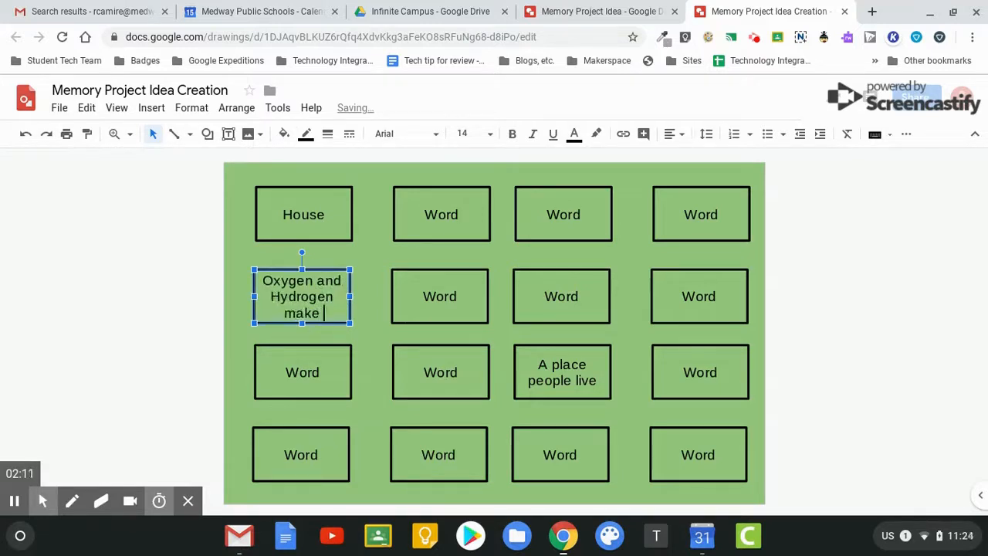
type("Water")
Copy the "Oxygen and Hydrogen make Water" text into the top row's last box and remove the extra blank line there
key("ctrl+a")
key("ctrl+c")
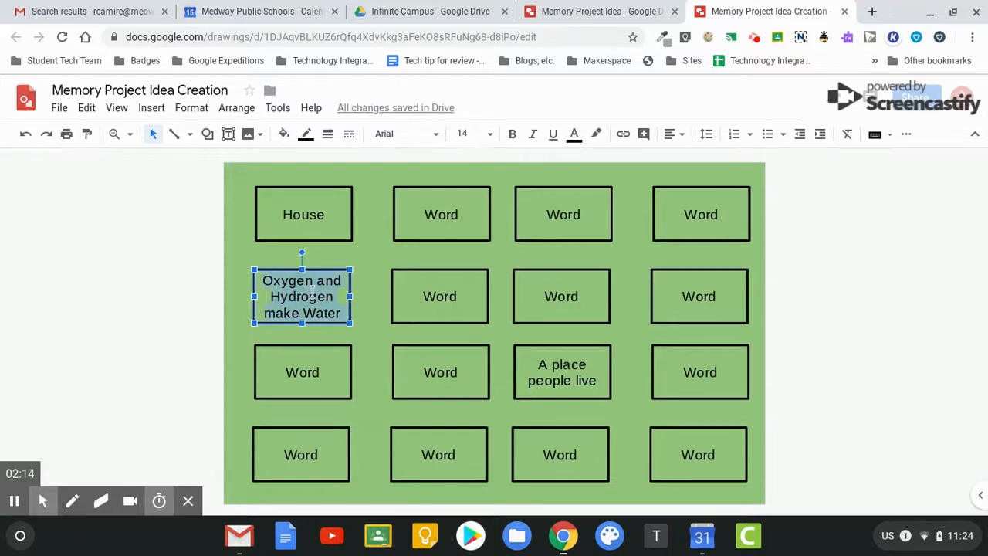
left_click(703, 214)
double_click(701, 214)
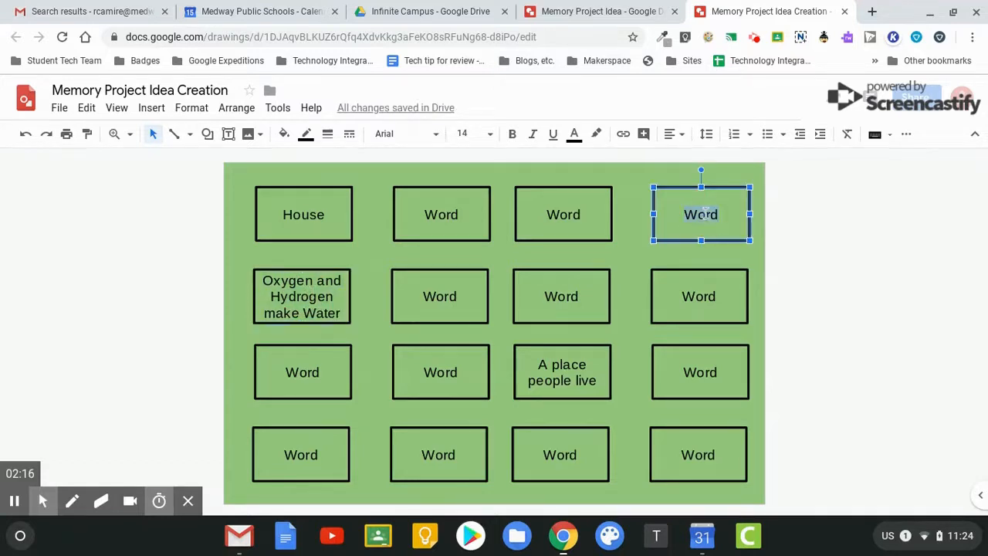
key("ctrl+v")
left_click(802, 247)
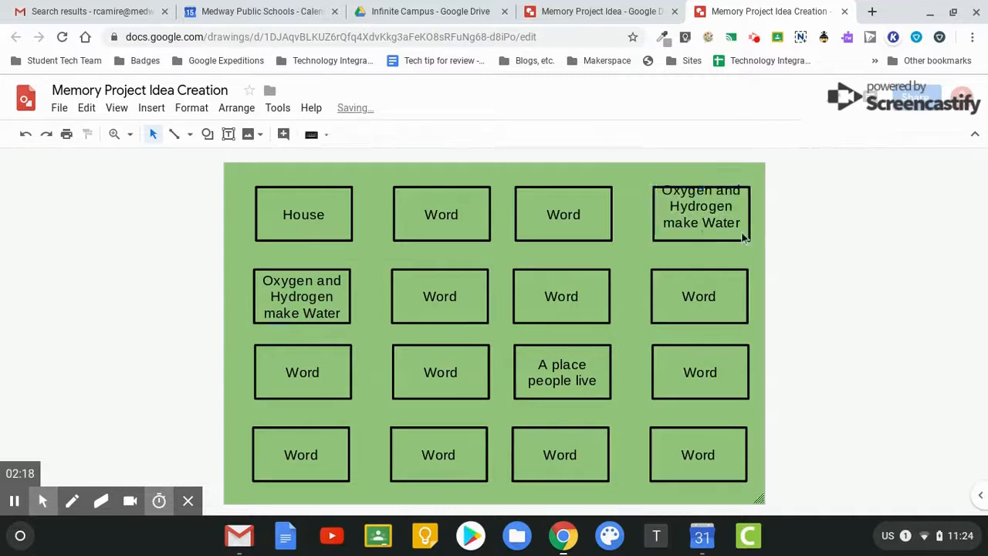
left_click(704, 224)
left_click(702, 223)
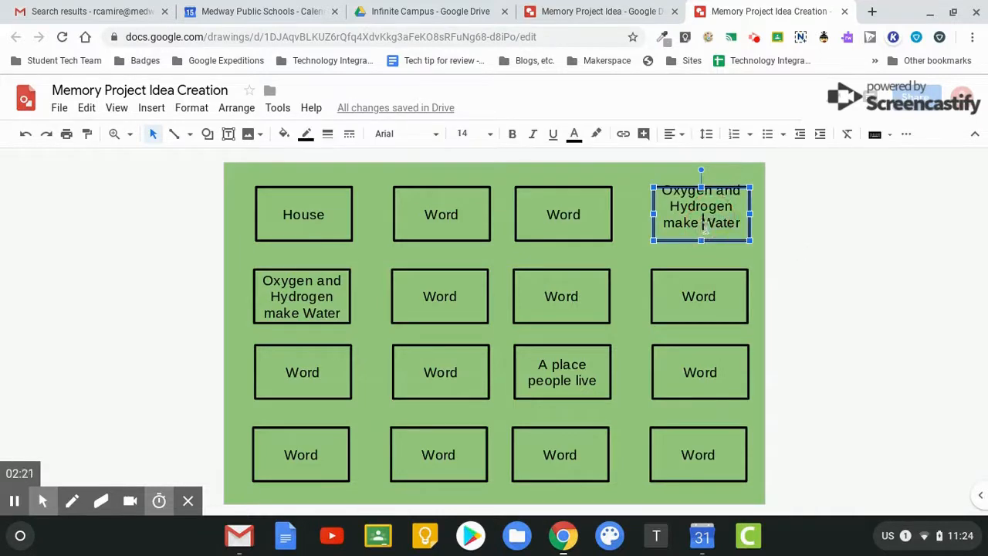
key("BackSpace")
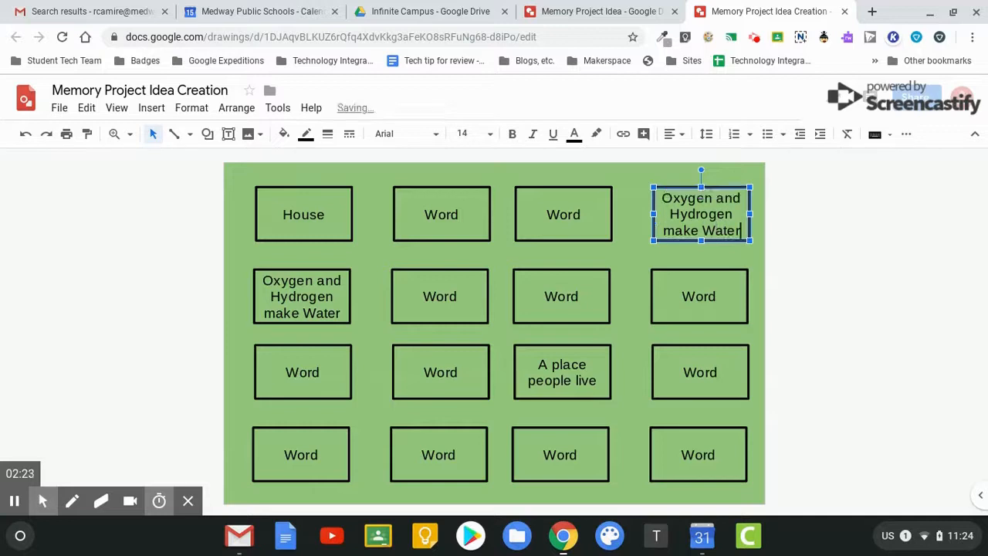
left_click(902, 287)
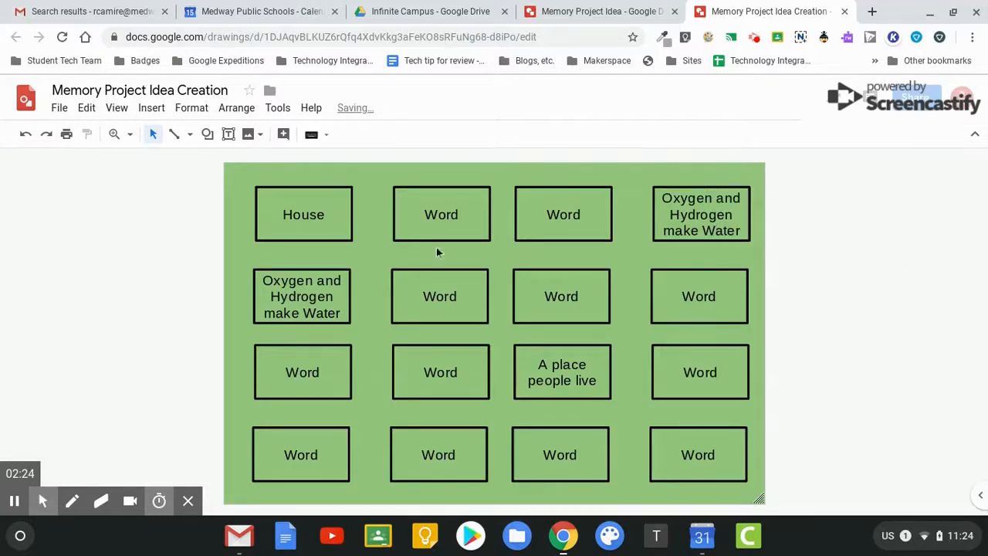
Clear the text from the third row's first box, leaving the box empty
left_click(308, 374)
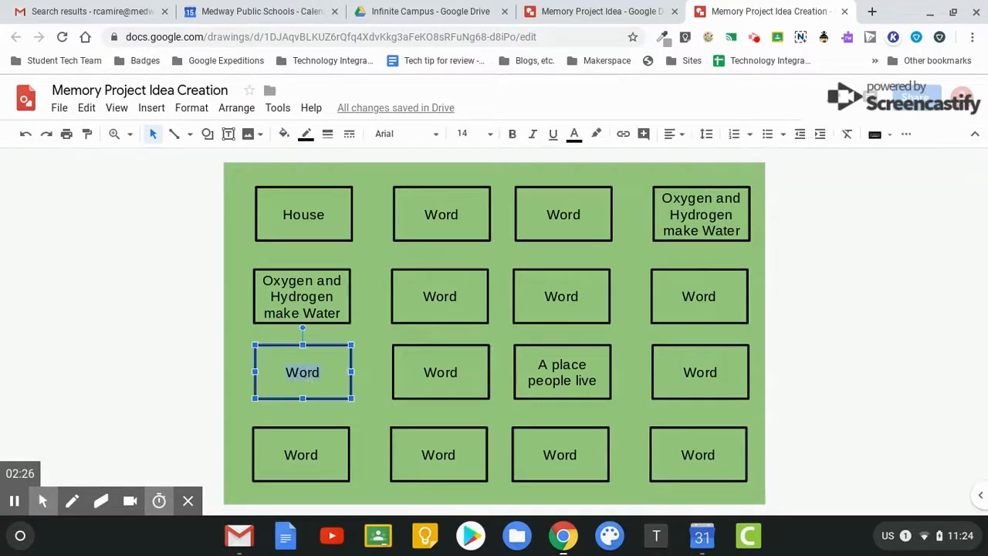
key("BackSpace")
left_click(282, 370)
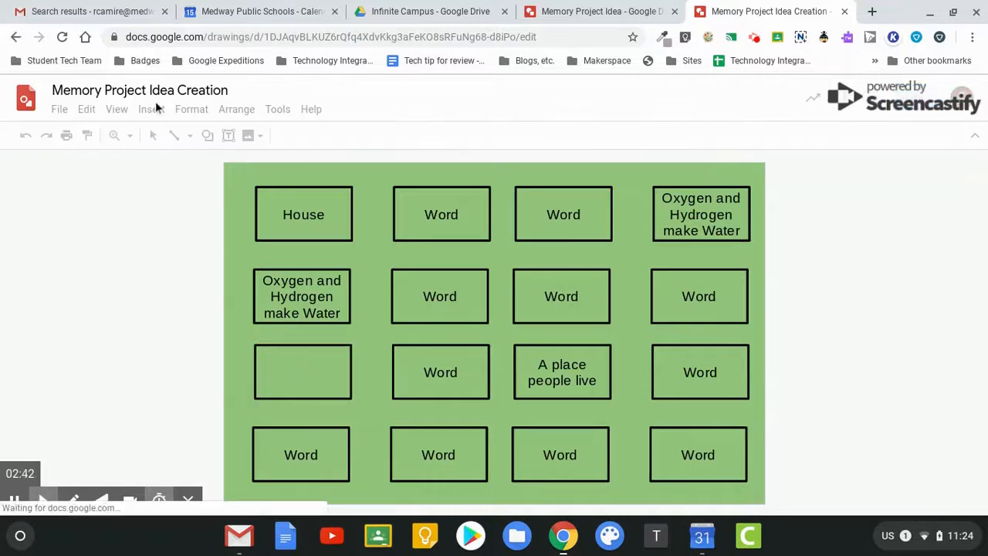
Search the web for "frog" images and insert the yellow frog with black spots into the drawing
left_click(151, 109)
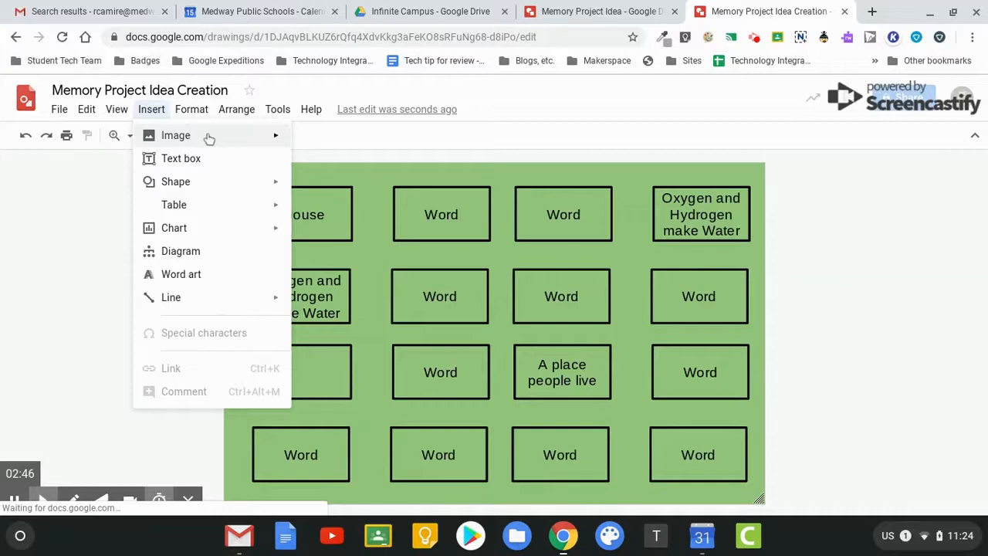
left_click(265, 137)
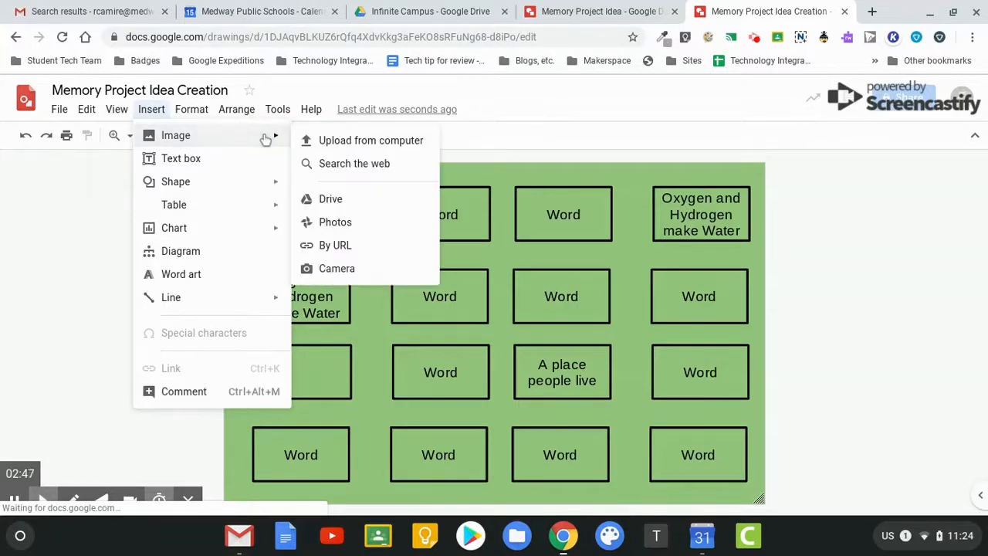
left_click(347, 165)
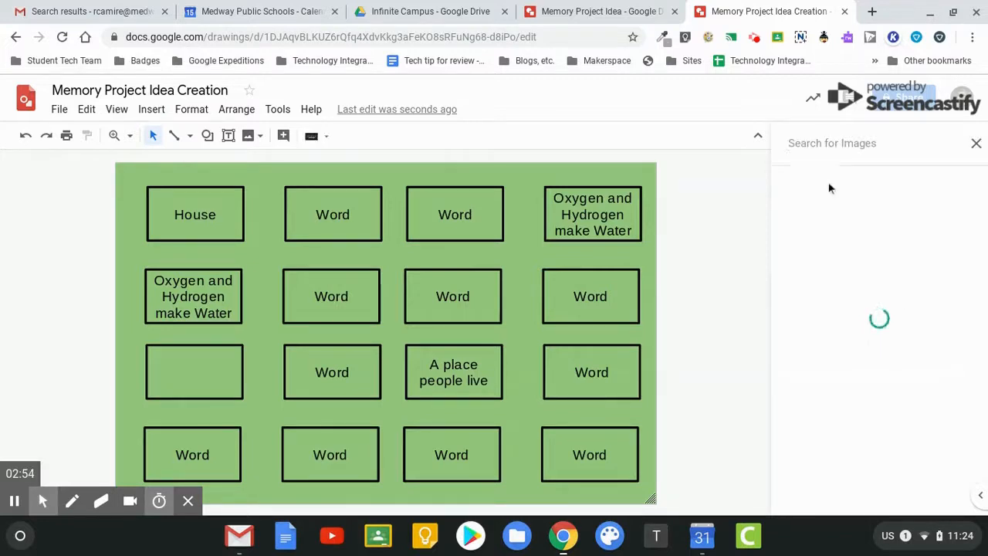
type("frog")
key("Return")
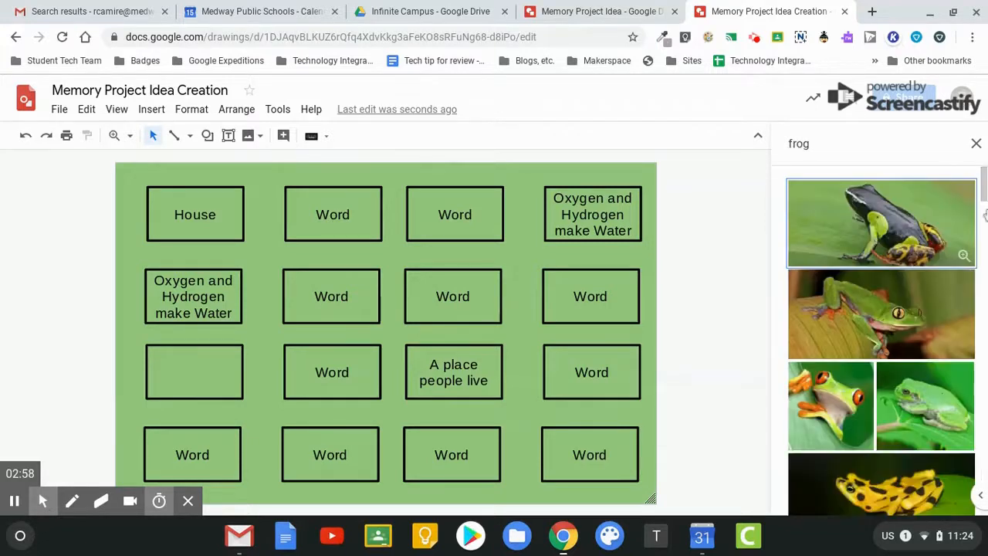
scroll(896, 377, "down", 3)
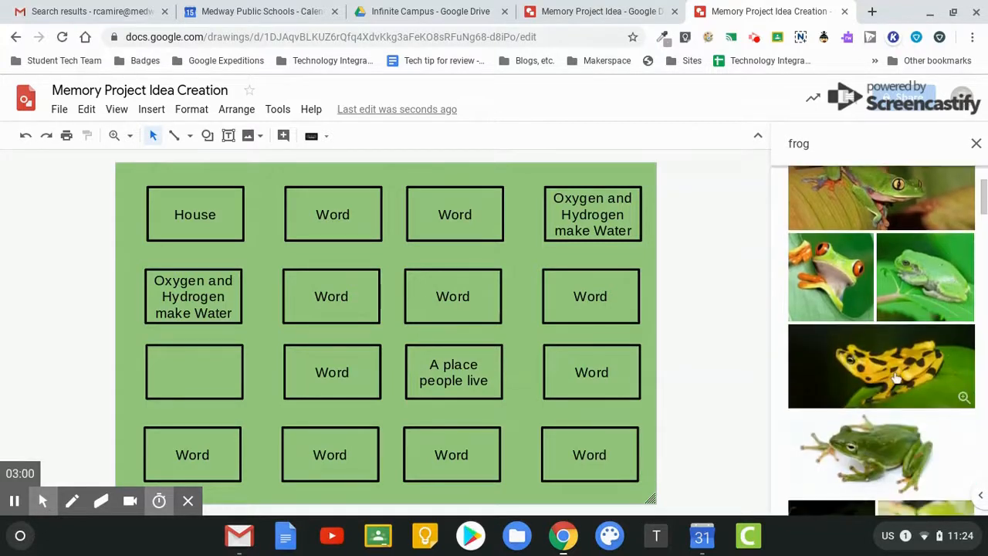
left_click(896, 377)
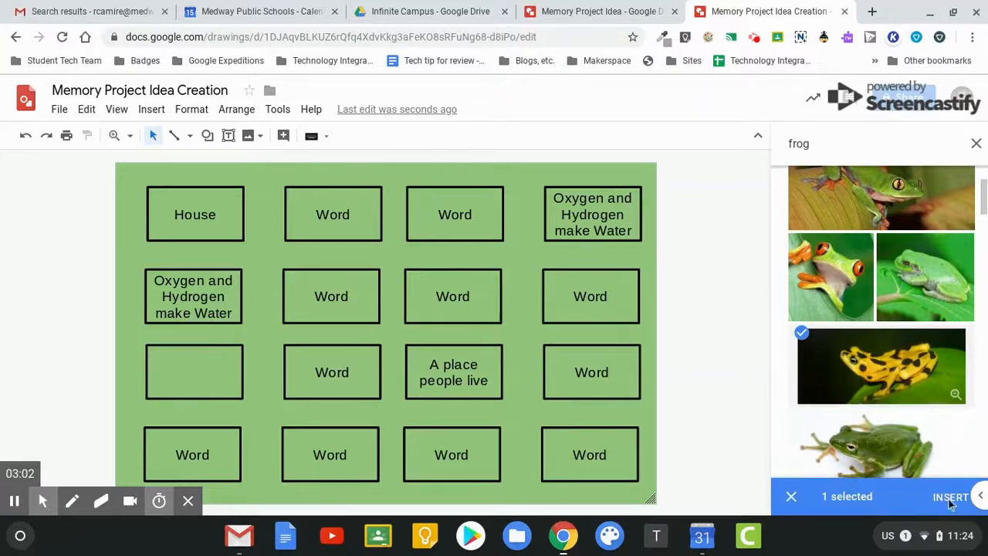
left_click(948, 498)
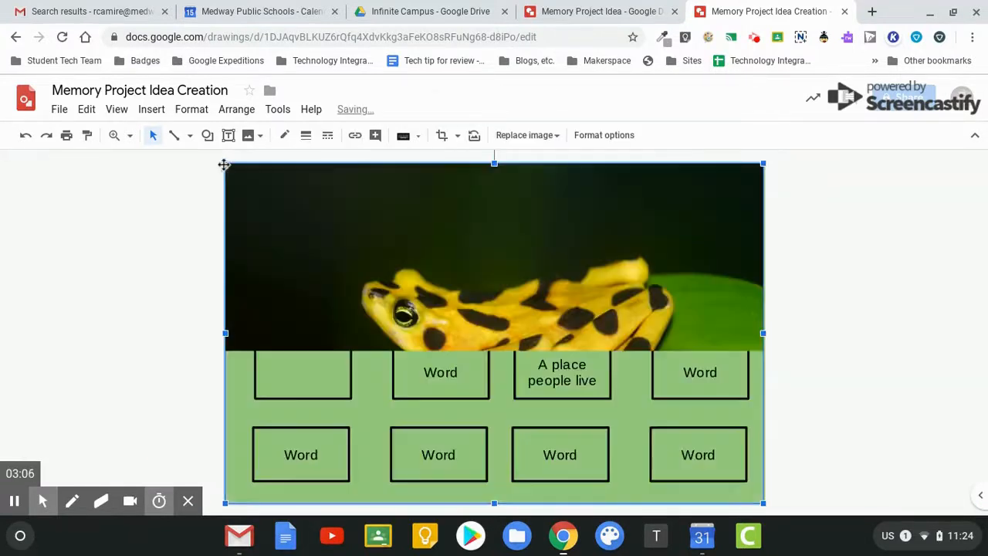
Shrink the frog image to fit and place it inside the empty first box of row three
left_click_drag(227, 164, 704, 467)
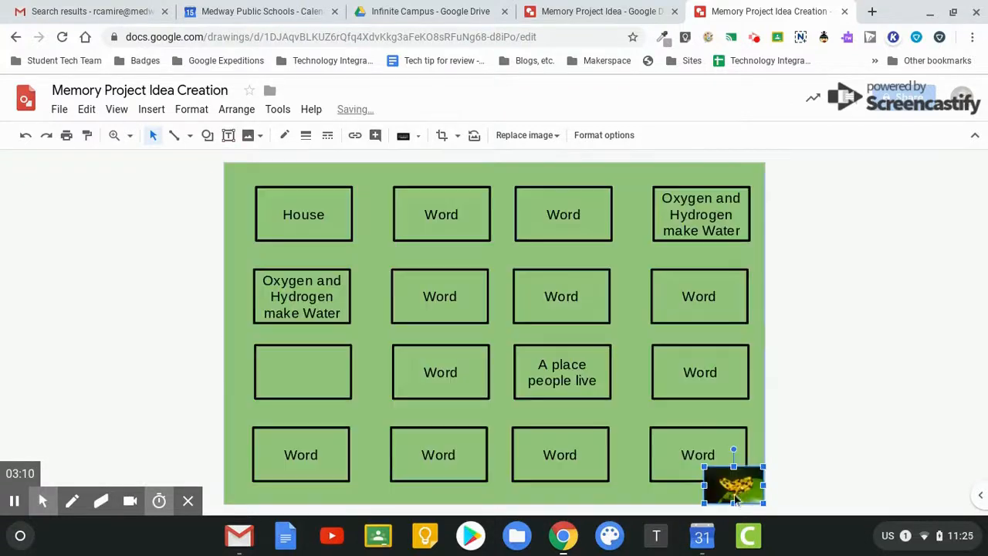
left_click_drag(309, 376, 311, 378)
left_click(227, 386)
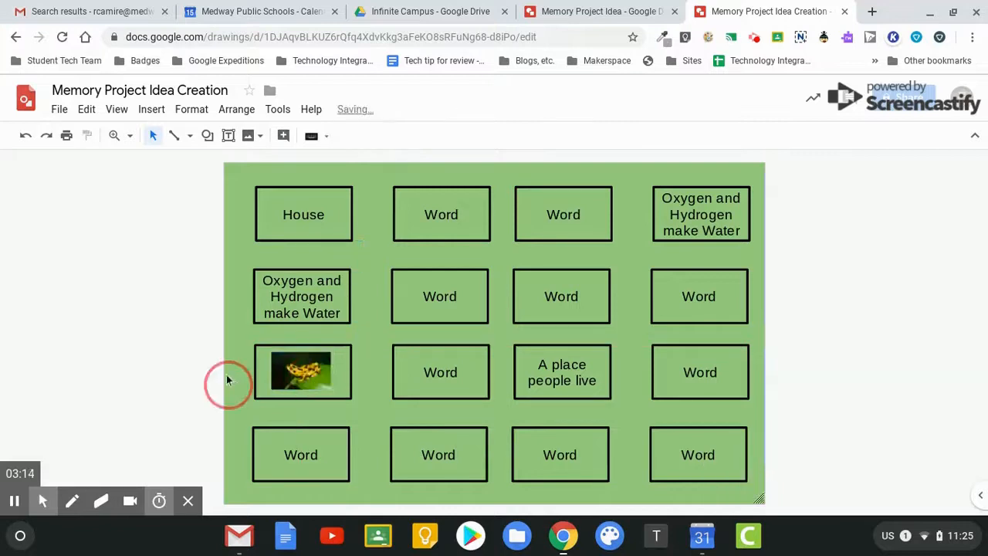
Replace the text in row three's last box with "Frog"
left_click(700, 374)
double_click(702, 371)
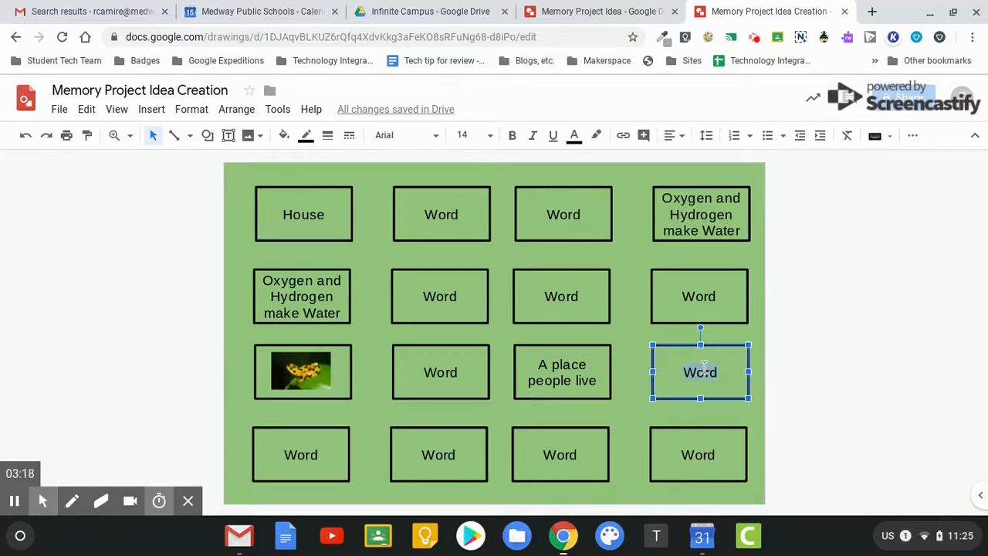
type("Frog")
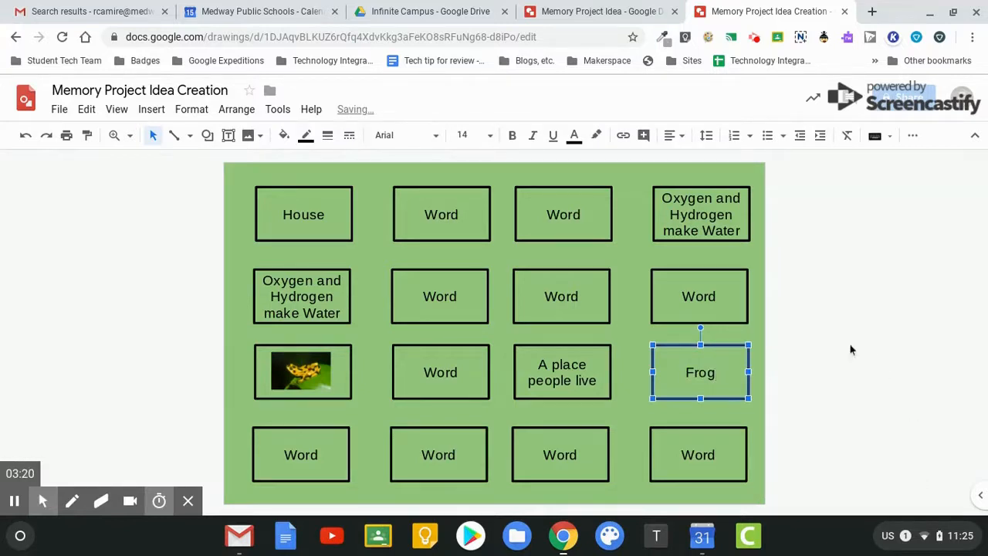
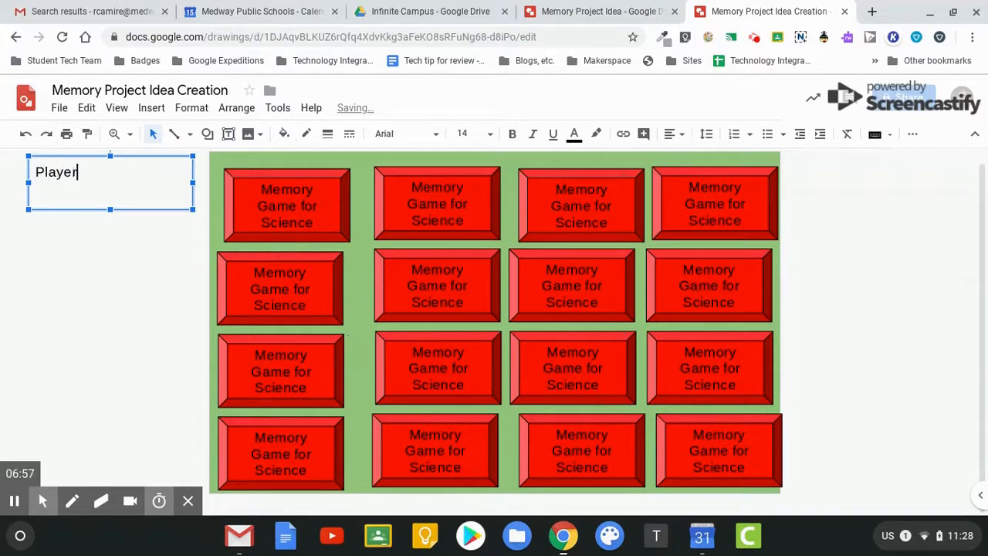
Complete the label as "Player 1" and give its text box a 3px border
type("1")
left_click(228, 135)
left_click(328, 134)
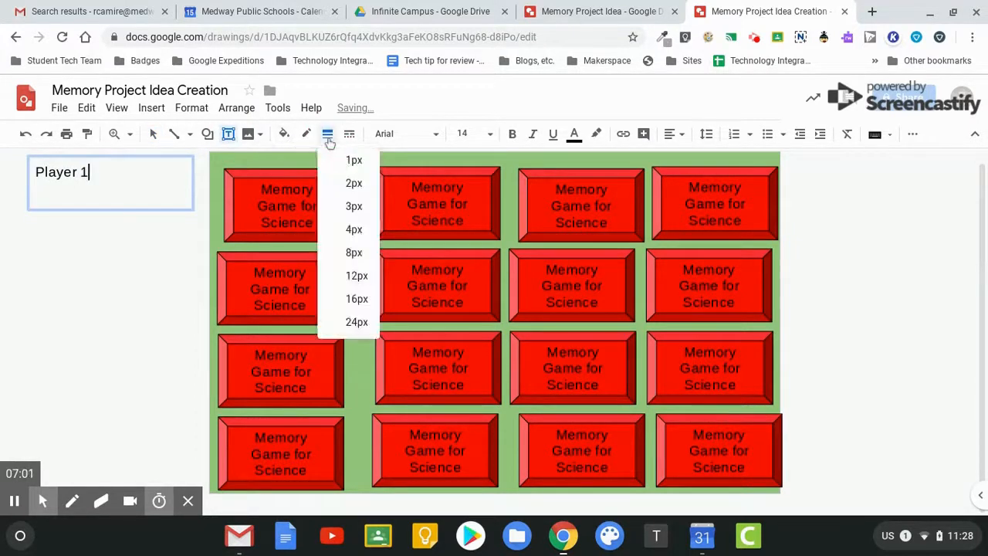
left_click(347, 205)
Add a second bordered text box reading "Player 2" and fit it beside the board, opposite the Player 1 box
left_click_drag(72, 171, 489, 221)
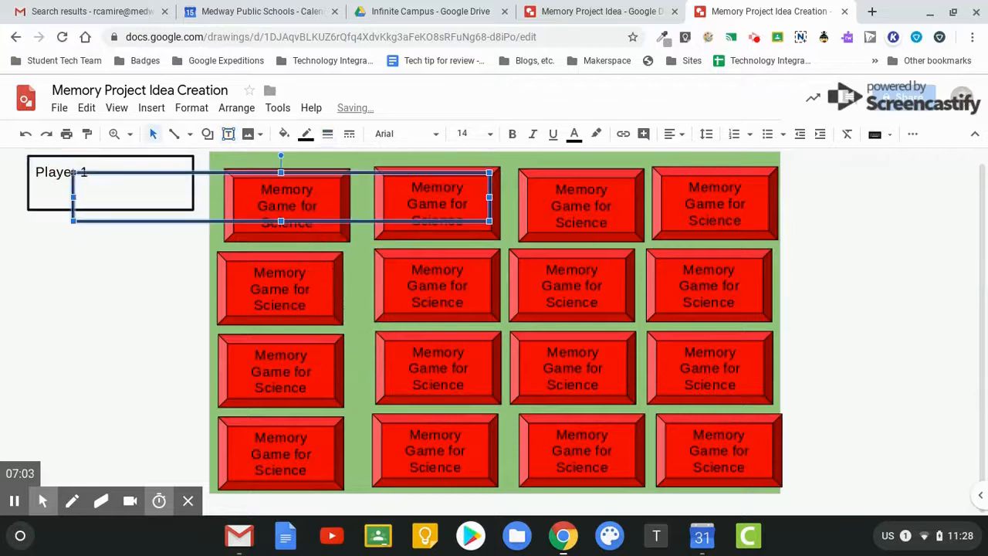
left_click_drag(184, 180, 667, 176)
left_click_drag(557, 191, 795, 189)
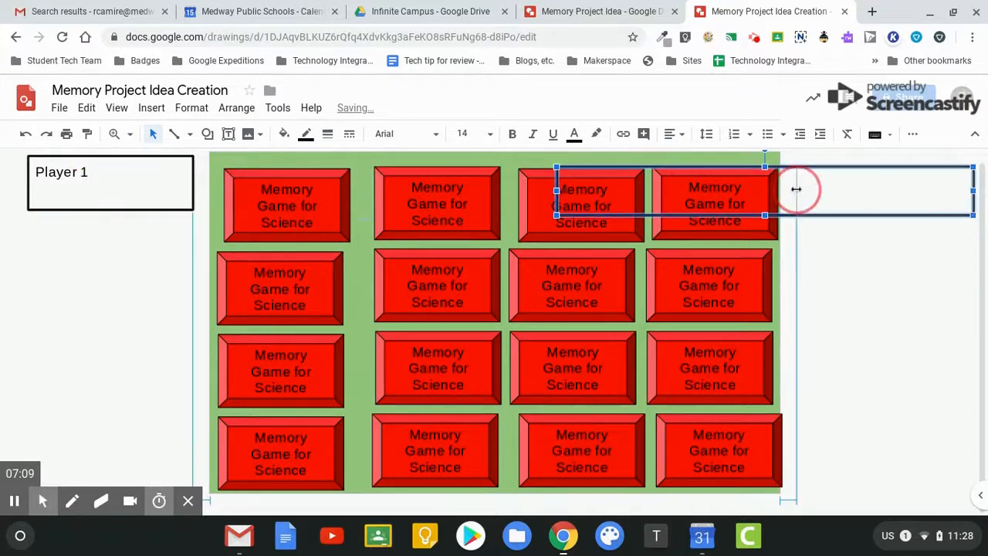
type("Player 2")
left_click(149, 134)
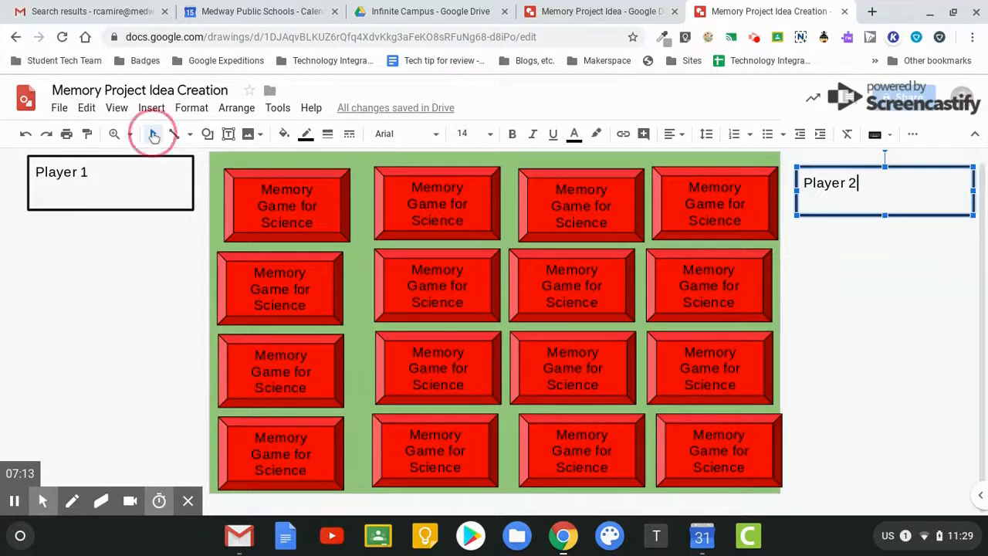
Center the "Player 2" text horizontally and vertically in its box
triple_click(847, 183)
left_click(681, 134)
left_click(691, 156)
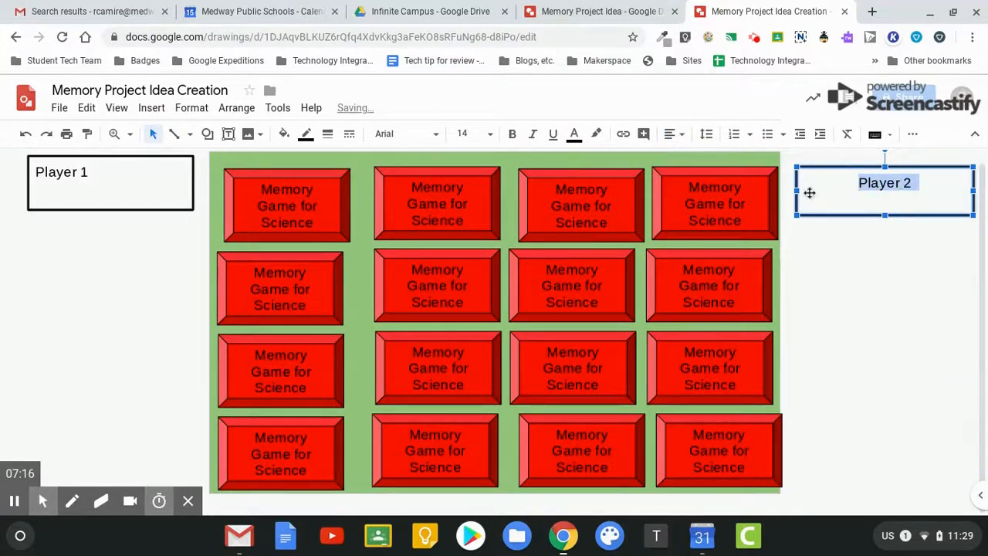
left_click(673, 134)
left_click(691, 175)
Center the "Player 1" text horizontally and vertically in its box
left_click(68, 176)
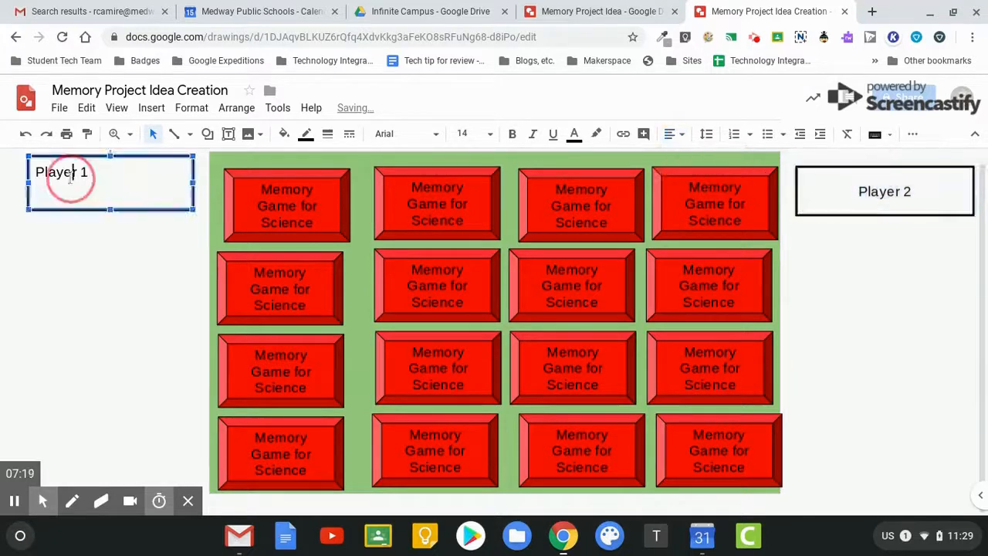
triple_click(90, 171)
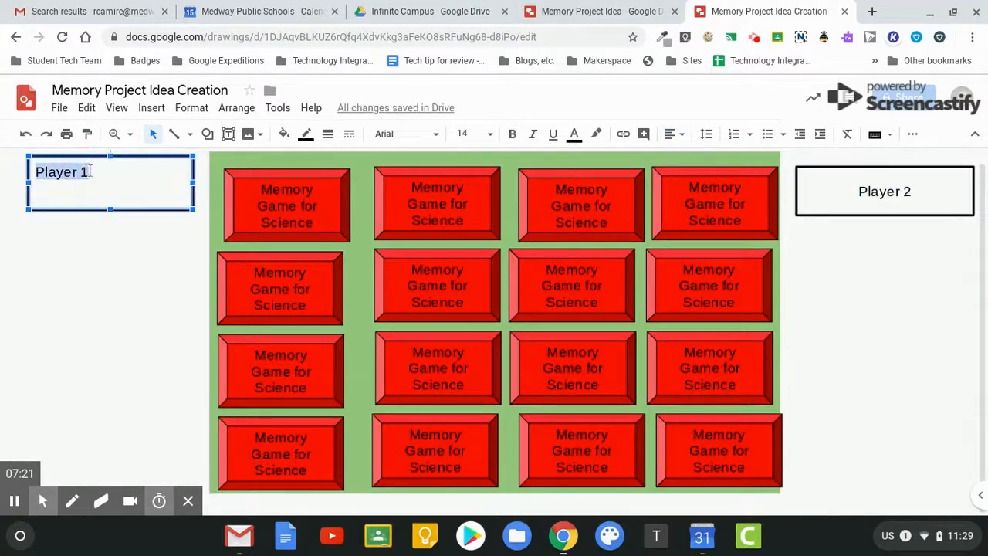
left_click(671, 134)
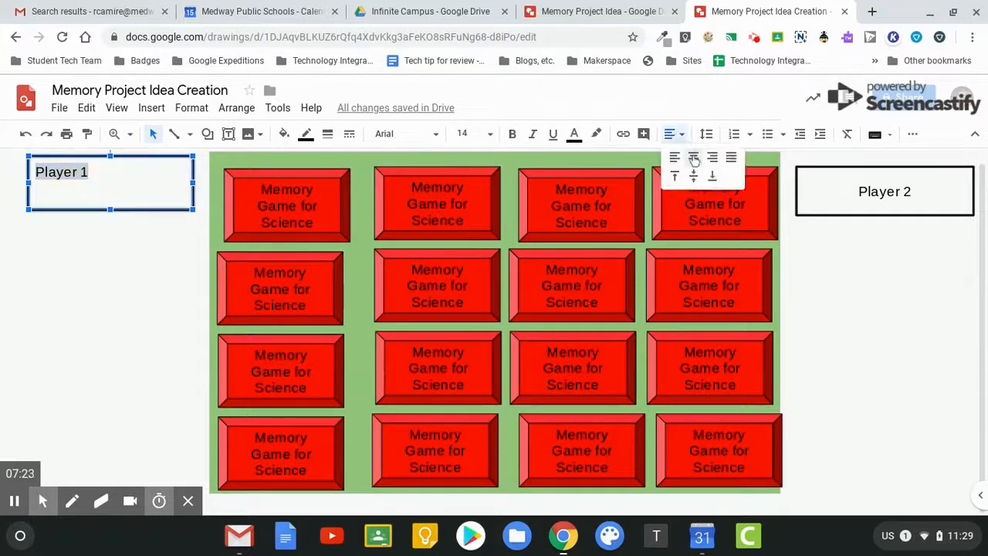
left_click(690, 158)
left_click(672, 136)
left_click(688, 176)
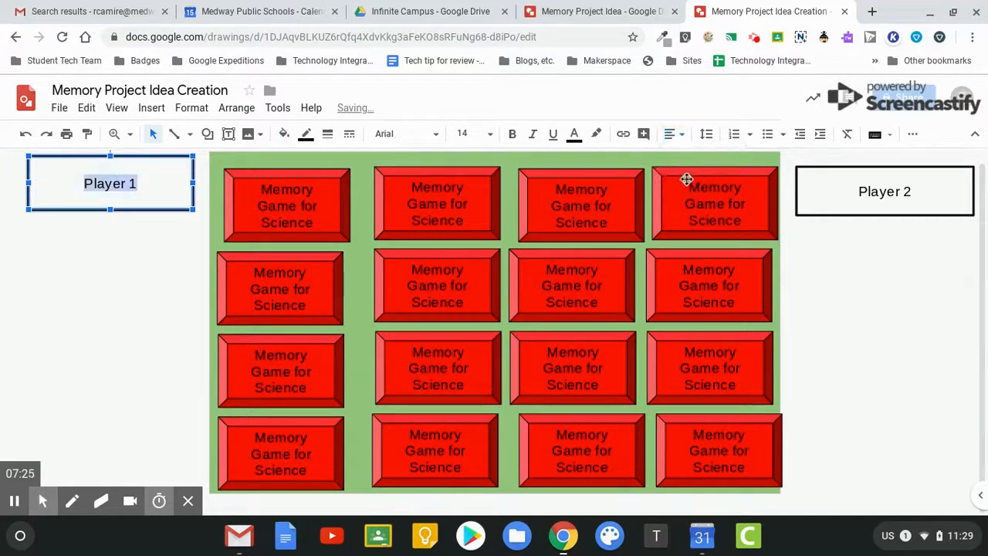
left_click(126, 272)
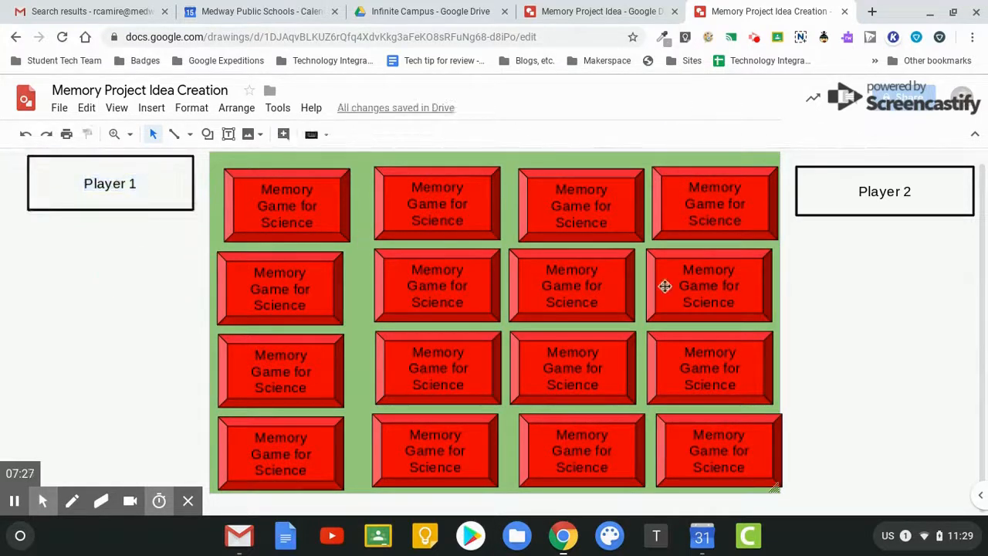
Uncover row two's first box and row three's second box by moving their cover tiles beneath Player 1
left_click_drag(316, 275, 130, 267)
mouse_move(477, 356)
left_mouse_down()
mouse_move(243, 381)
mouse_move(121, 369)
mouse_move(437, 338)
mouse_move(471, 349)
left_mouse_up()
left_click_drag(324, 355, 71, 347)
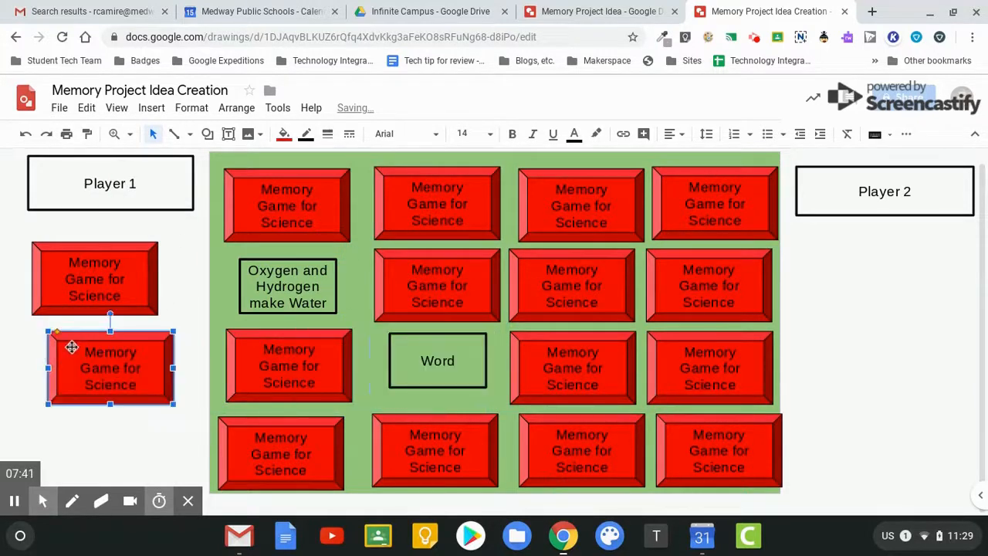
Put the cover tile back over row two's first box and move the tile from row two's third box beneath Player 1
left_click_drag(124, 267, 319, 274)
left_click_drag(538, 287, 112, 282)
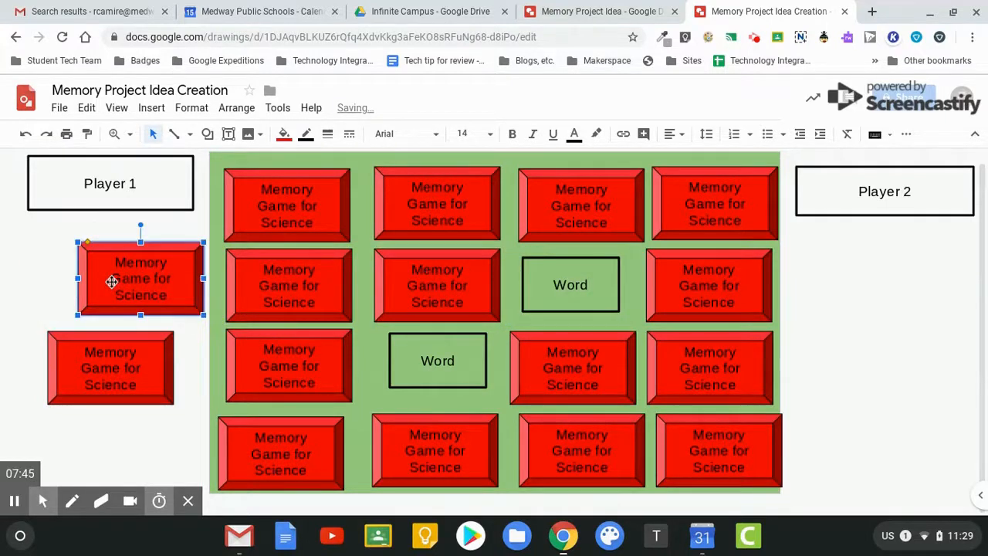
left_click_drag(191, 257, 127, 240)
left_click_drag(139, 349, 110, 319)
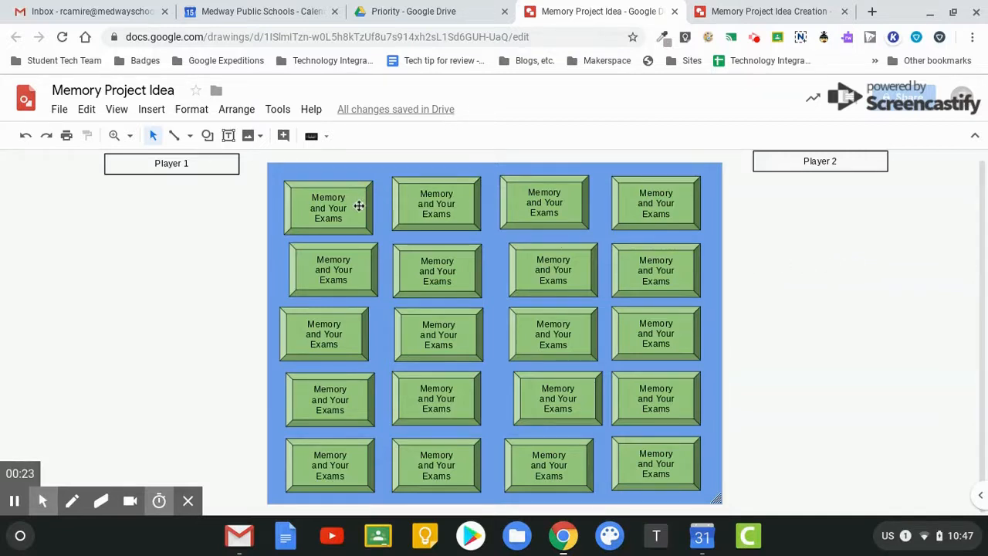
In the Memory Project Idea drawing, uncover the "Word 1" and "Definition 1" boxes by moving their tiles beneath Player 1
left_click_drag(358, 203, 139, 247)
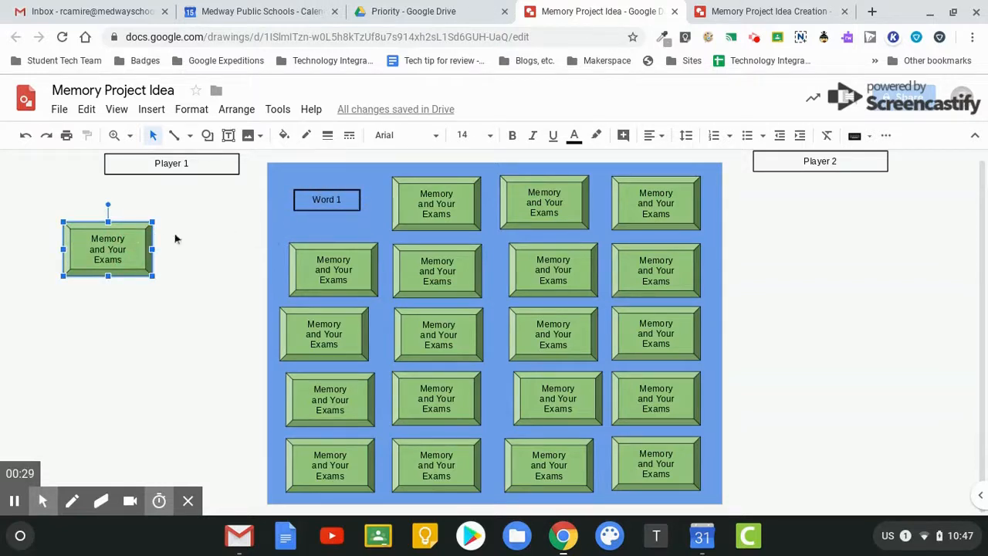
left_click_drag(322, 201, 242, 206)
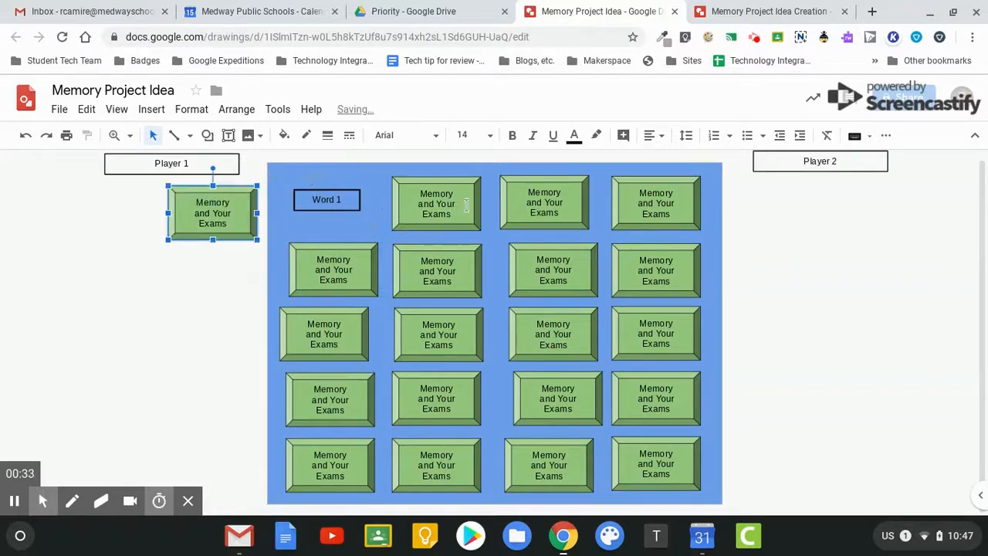
mouse_move(467, 190)
left_mouse_down()
mouse_move(221, 285)
mouse_move(401, 242)
mouse_move(460, 191)
left_mouse_up()
left_click_drag(239, 223, 202, 237)
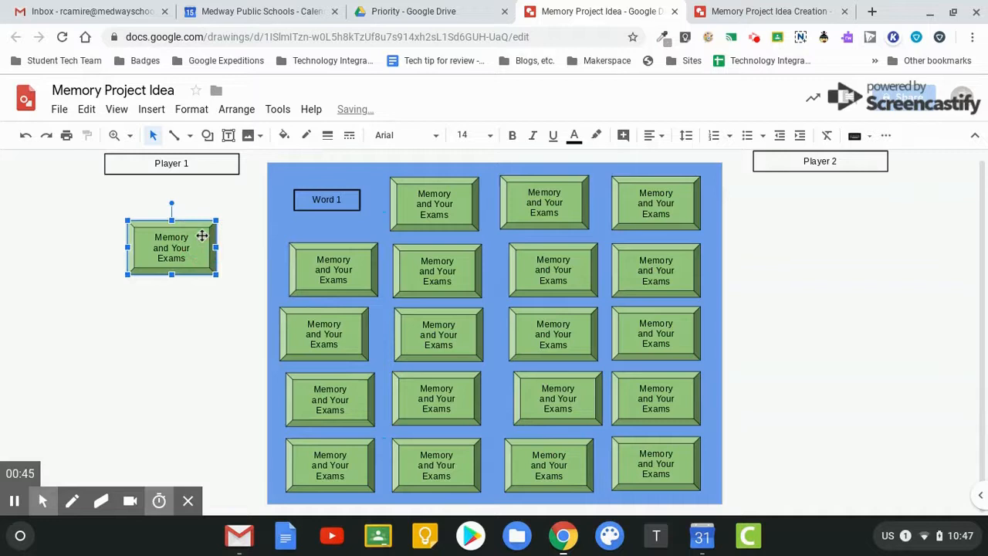
left_click_drag(562, 316, 187, 326)
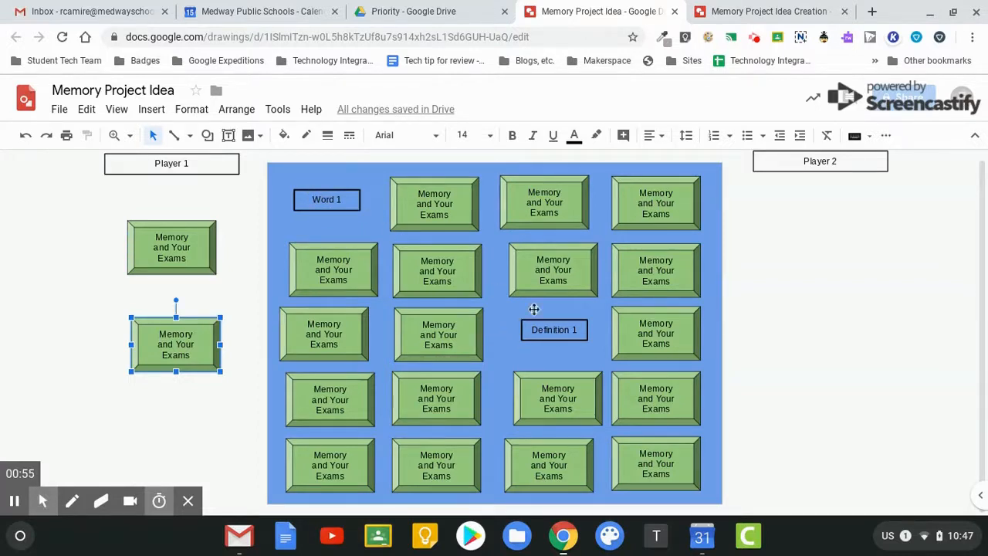
Move the two matched tiles from beneath Player 1 to beneath Player 2, placing them side by side
left_click_drag(197, 249, 822, 210)
left_click_drag(207, 327, 851, 196)
left_click(887, 346)
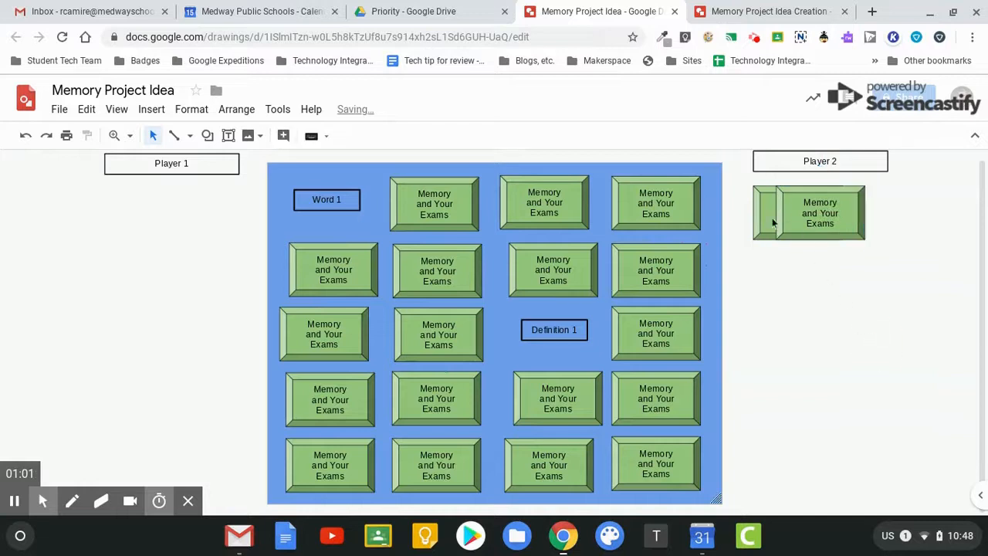
left_click_drag(868, 200, 944, 196)
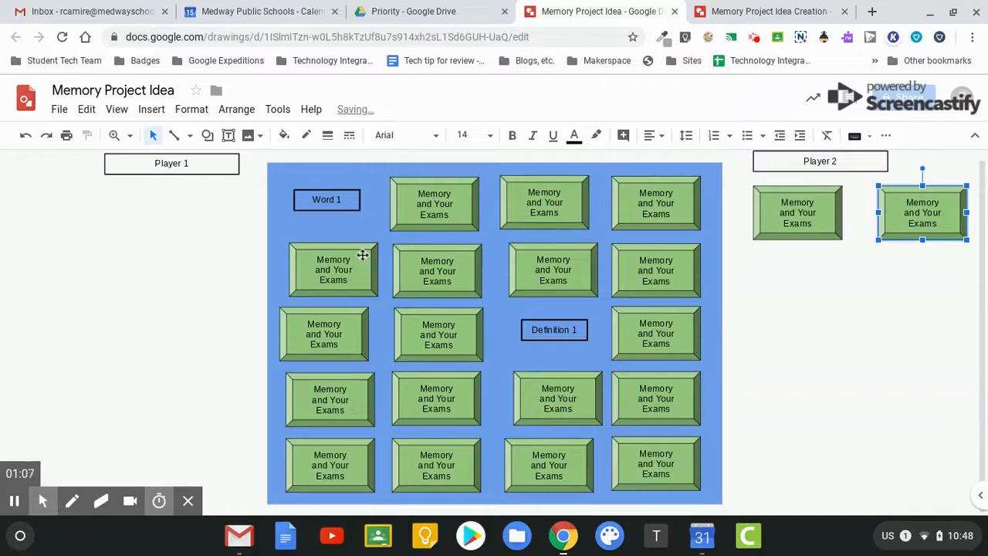
Uncover the matching "Some Text 6" boxes in row two and the top row, and collect both tiles in a second row under Player 2
left_click_drag(362, 255, 200, 250)
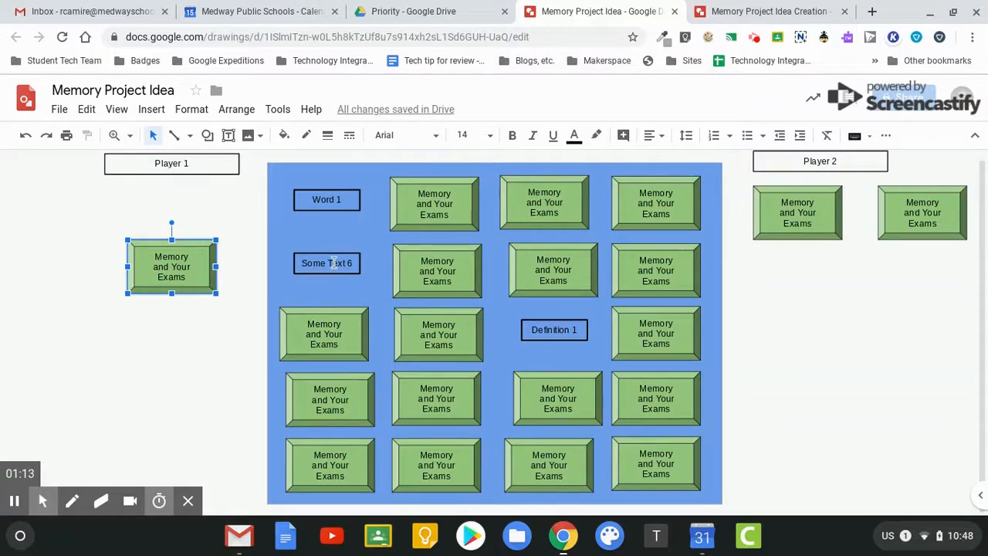
left_click_drag(572, 187, 195, 335)
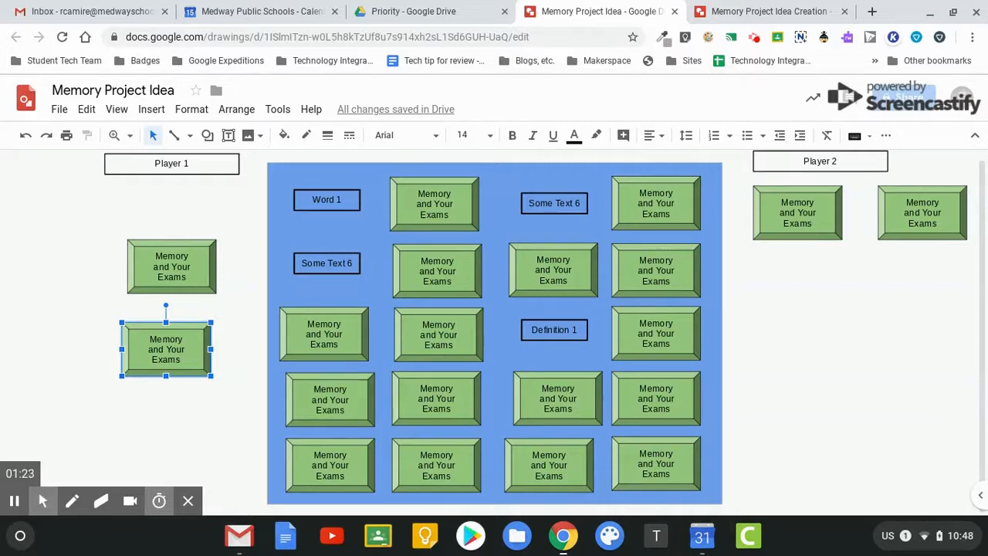
left_click_drag(192, 336, 829, 271)
left_click_drag(199, 257, 954, 276)
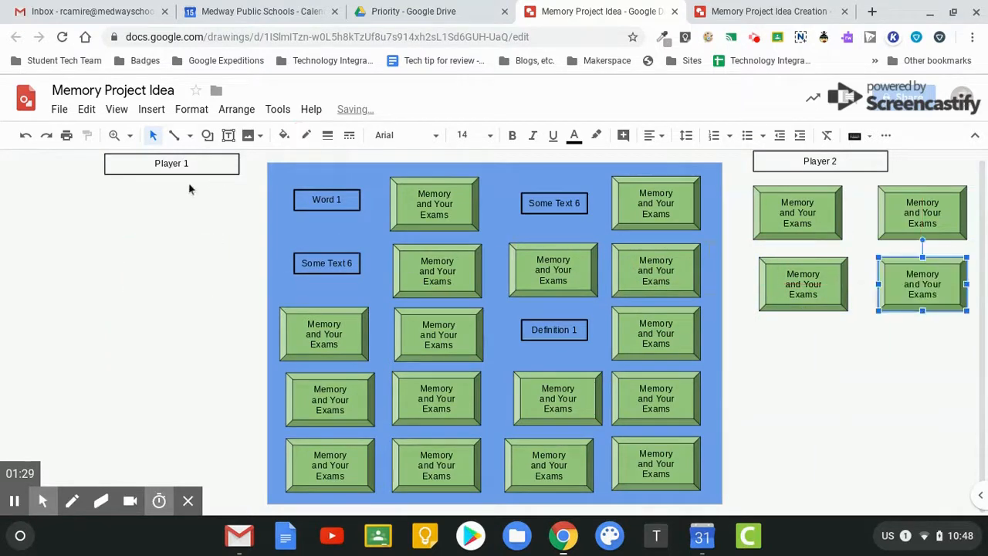
Uncover the frog picture and the matching "frog" box in row three, and collect both tiles side by side under Player 1
left_click_drag(355, 323, 213, 289)
left_click(361, 325)
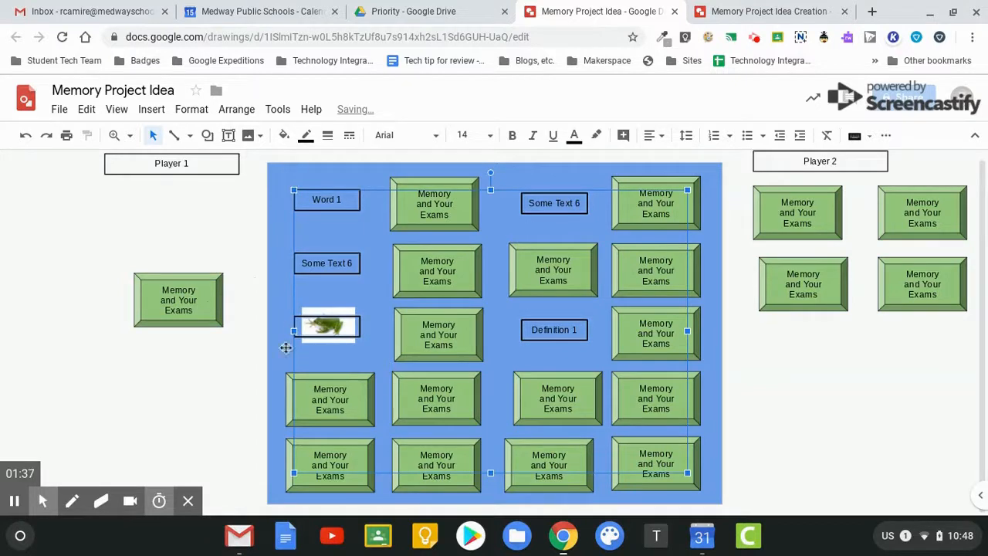
left_click(232, 384)
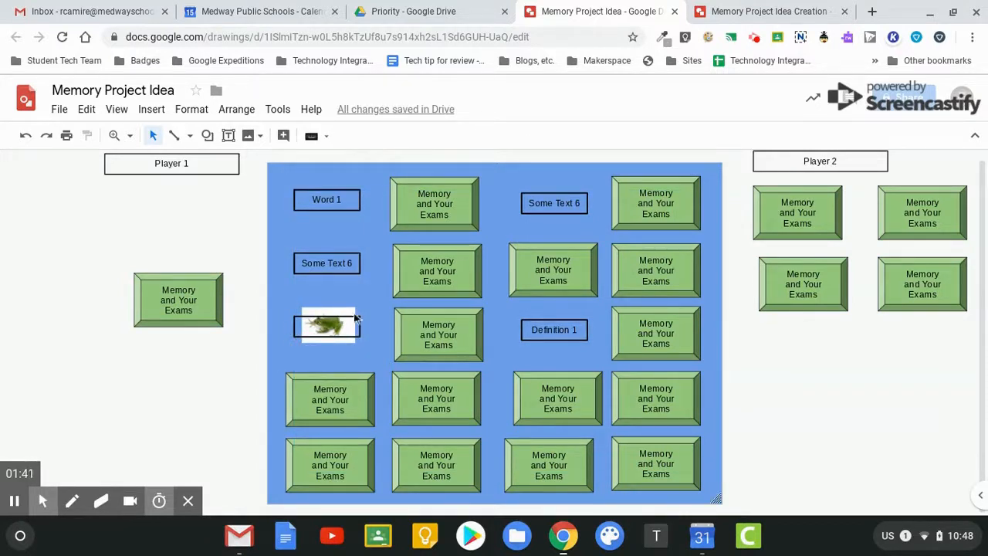
left_click_drag(467, 325, 214, 372)
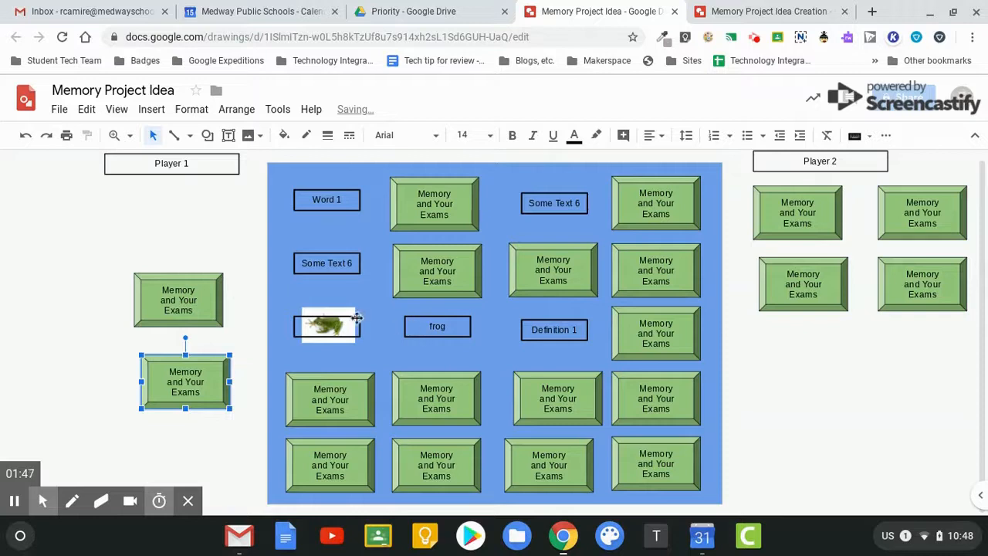
left_click_drag(208, 295, 110, 202)
left_click_drag(211, 372, 209, 187)
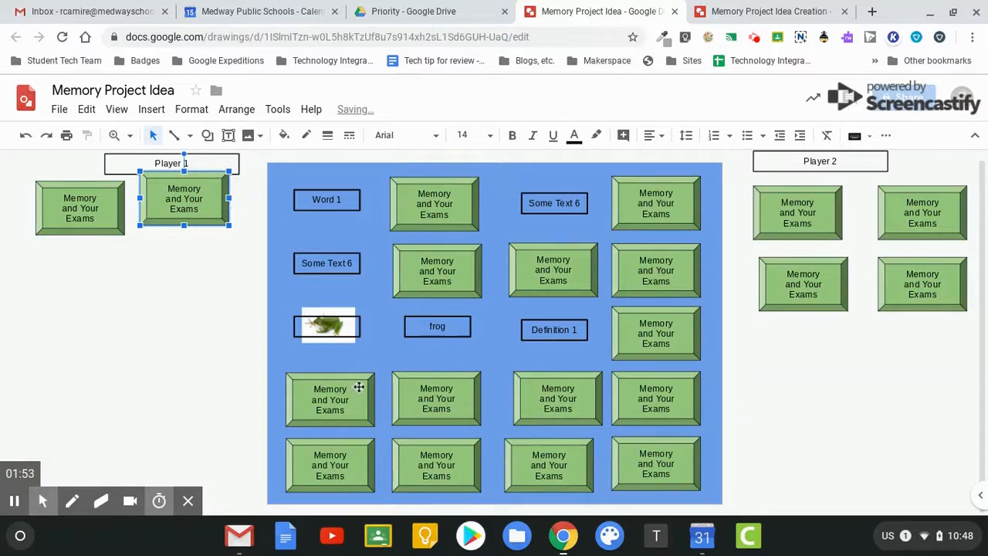
Uncover the matching "3x-7=5" and "4" boxes in row four, and collect both tiles in a second row under Player 1
left_click_drag(358, 387, 186, 361)
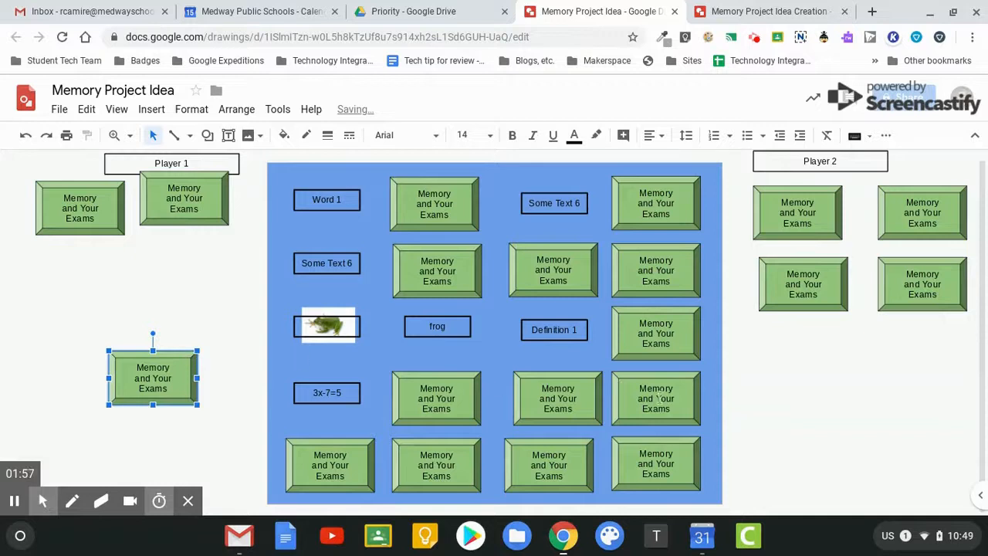
left_click_drag(683, 387, 849, 400)
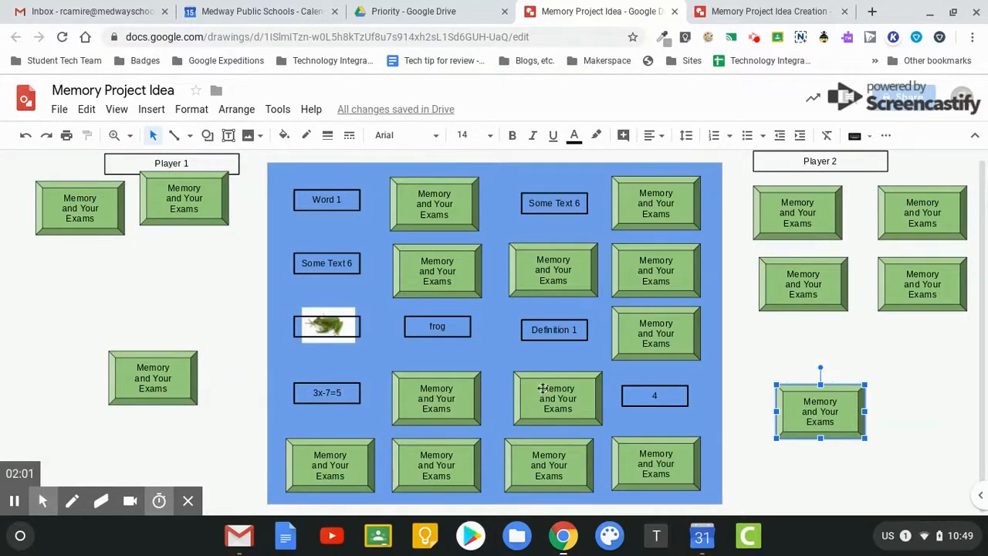
left_click(476, 402)
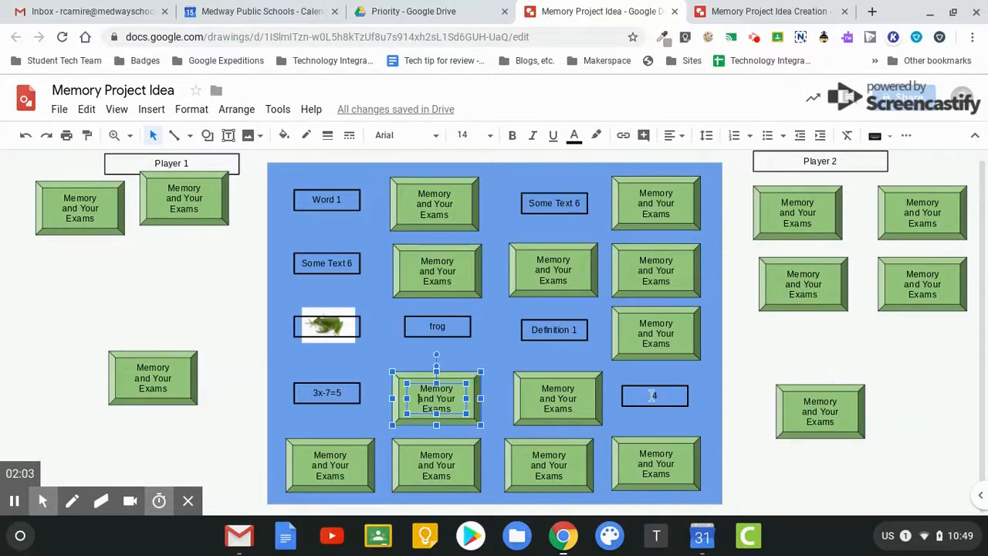
left_click(705, 414)
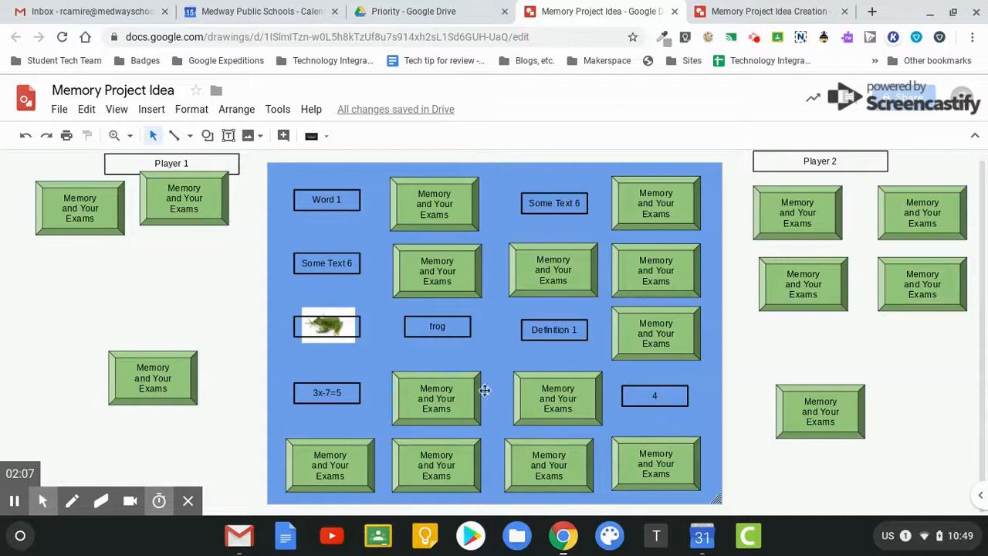
left_click_drag(793, 403, 63, 273)
left_click_drag(185, 363, 227, 260)
Nudge the second tile in each of Player 1's two rows slightly lower to even out the collected tiles
left_click_drag(203, 202, 208, 212)
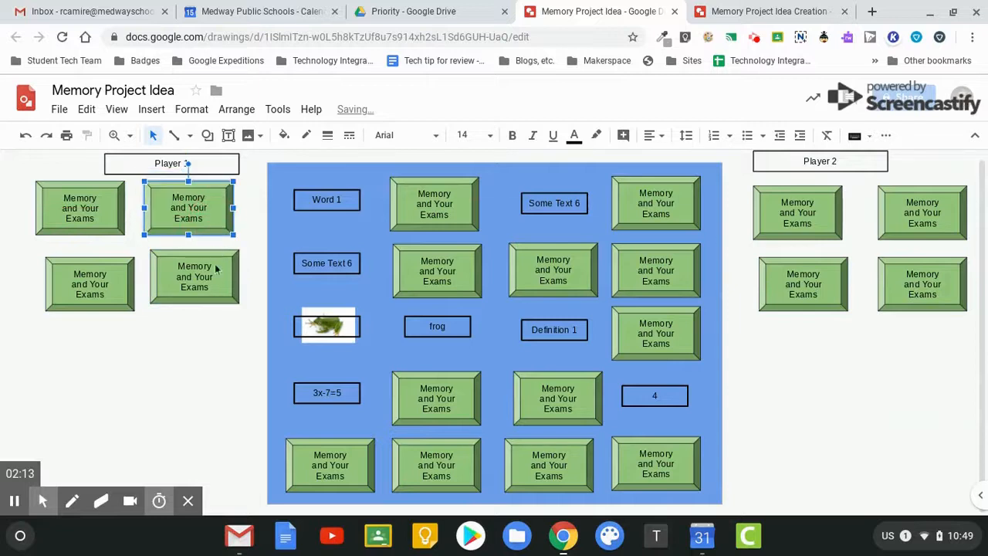
left_click_drag(219, 274, 220, 281)
left_click_drag(215, 208, 218, 212)
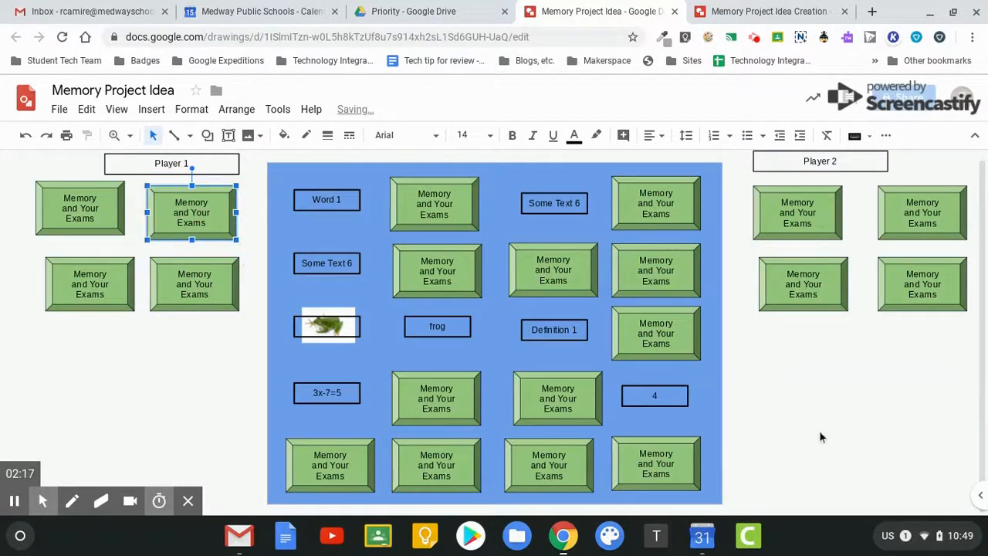